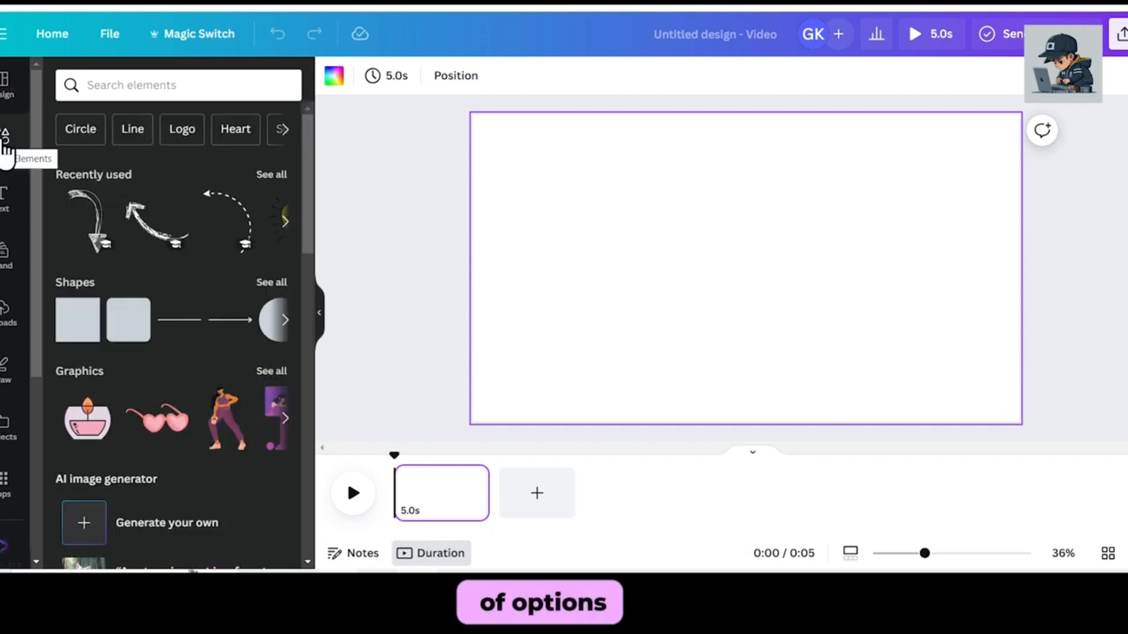
Search the elements library for "sketch" and look through all the matching graphics.
scroll(154, 235, "down", 4)
scroll(153, 241, "up", 4)
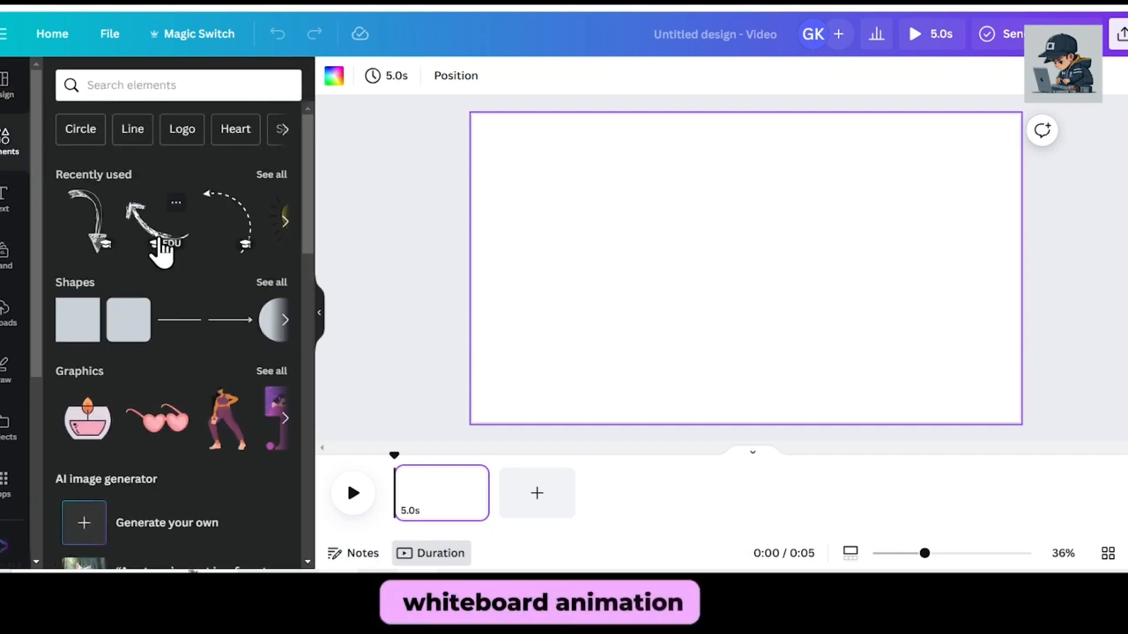
left_click(146, 85)
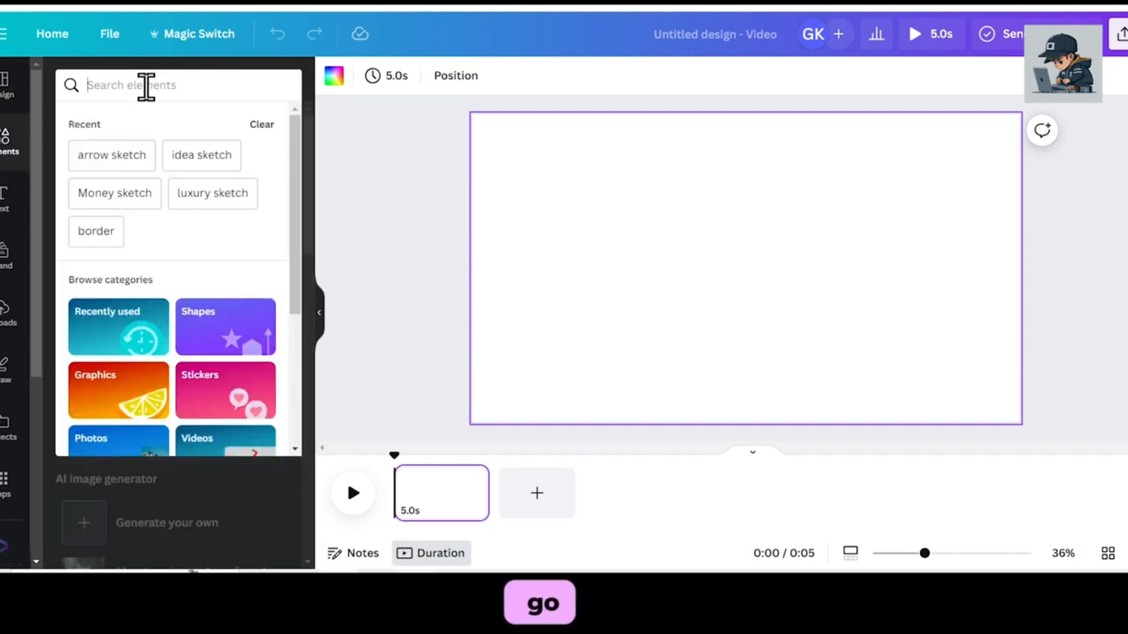
type("sketch")
key("Return")
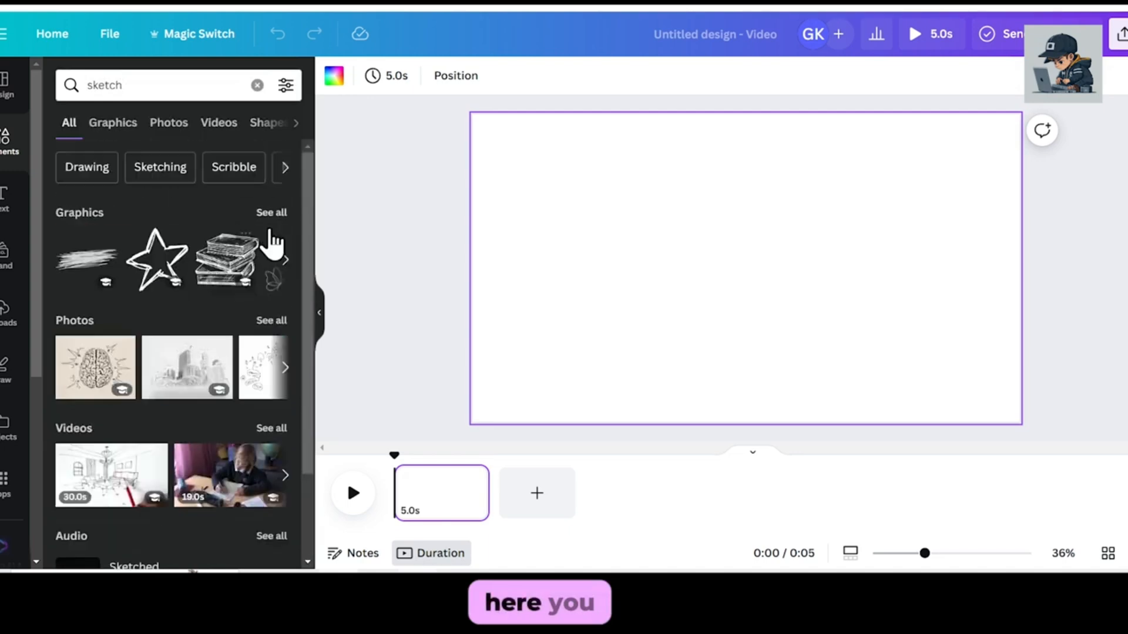
left_click(268, 217)
scroll(206, 273, "down", 2)
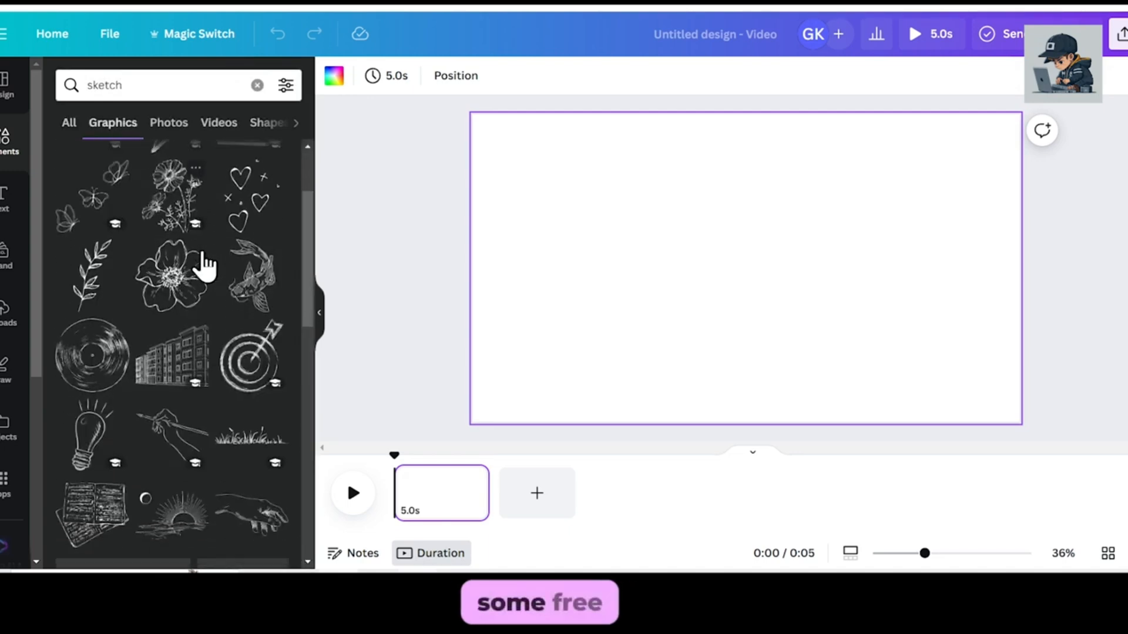
scroll(203, 276, "up", 2)
scroll(200, 270, "down", 5)
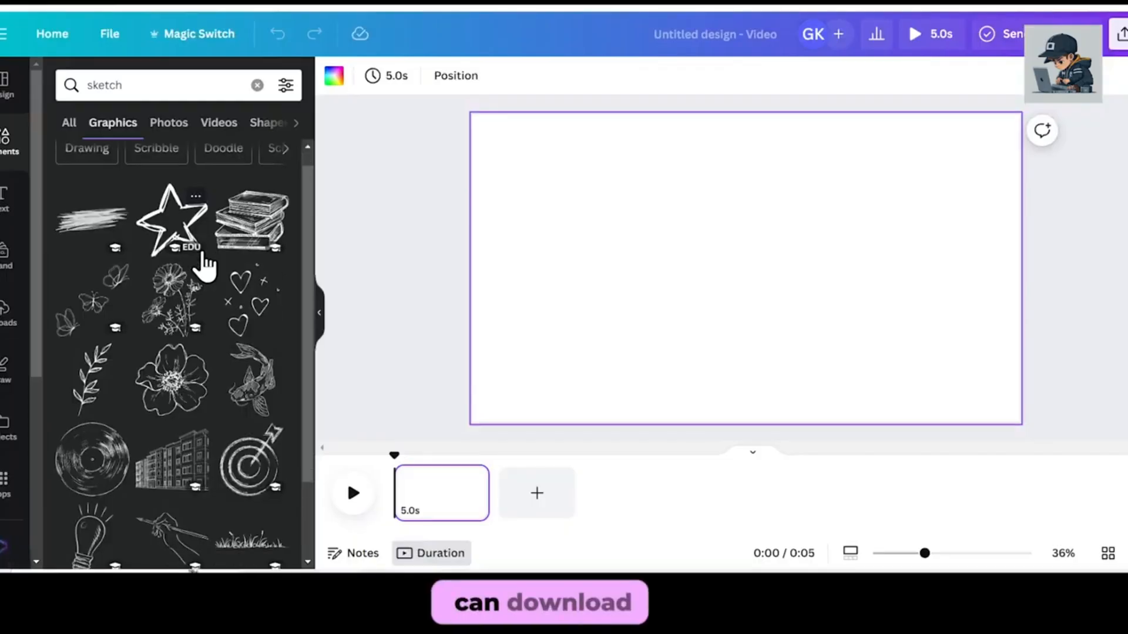
scroll(202, 271, "down", 5)
scroll(202, 272, "up", 5)
scroll(202, 272, "down", 6)
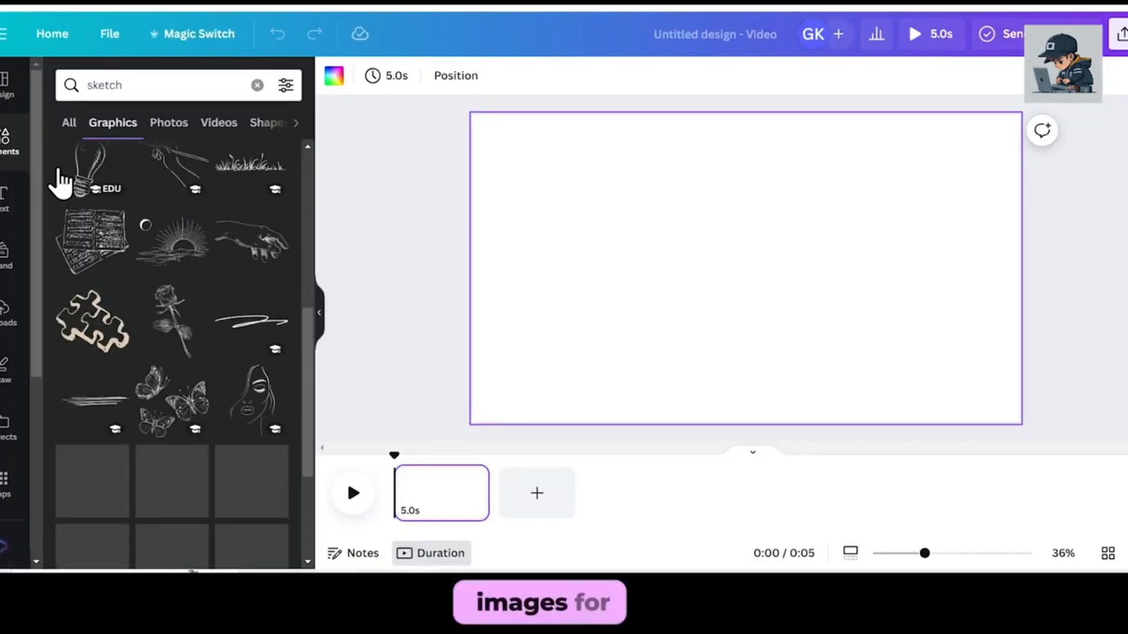
Search the elements library for "money sketch" and show all the matching graphics.
left_click(151, 85)
key("ctrl+a")
type("mon")
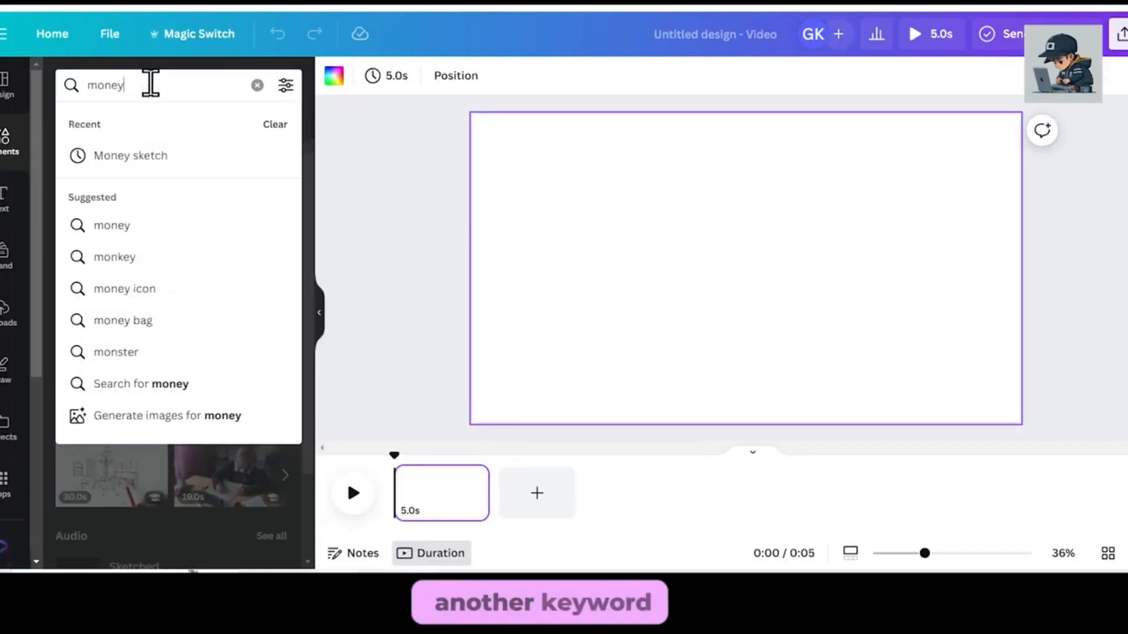
type("ey sketch")
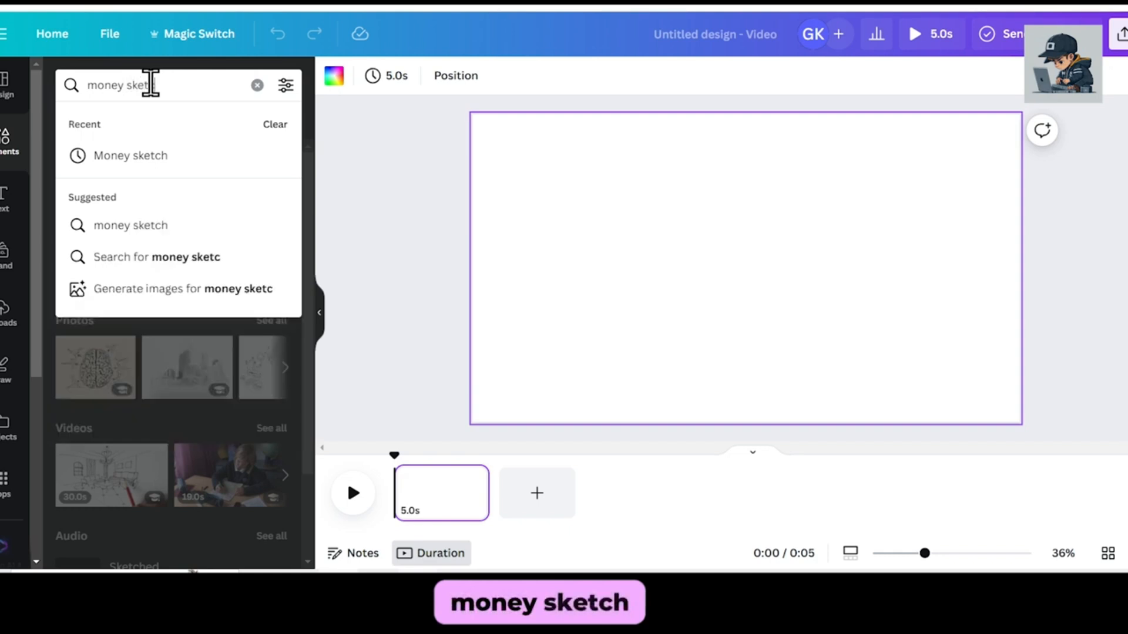
key("Return")
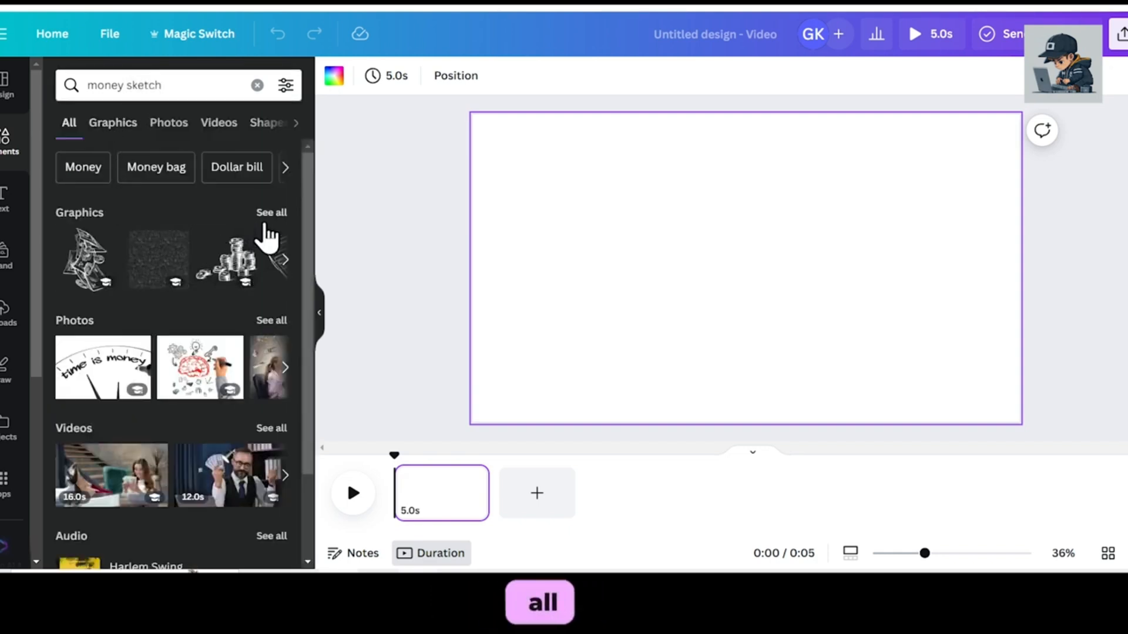
left_click(265, 216)
scroll(195, 280, "down", 2)
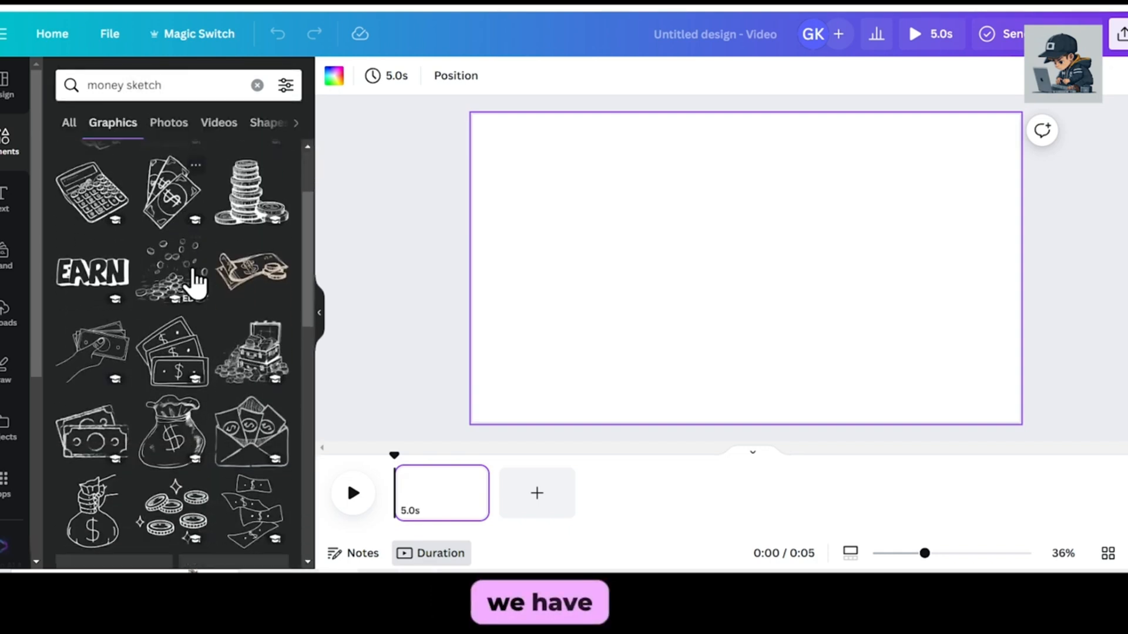
Add the tied money bag sketch with the dollar sign, enlarge it slightly and place it in the page's upper-right corner.
scroll(196, 281, "down", 4)
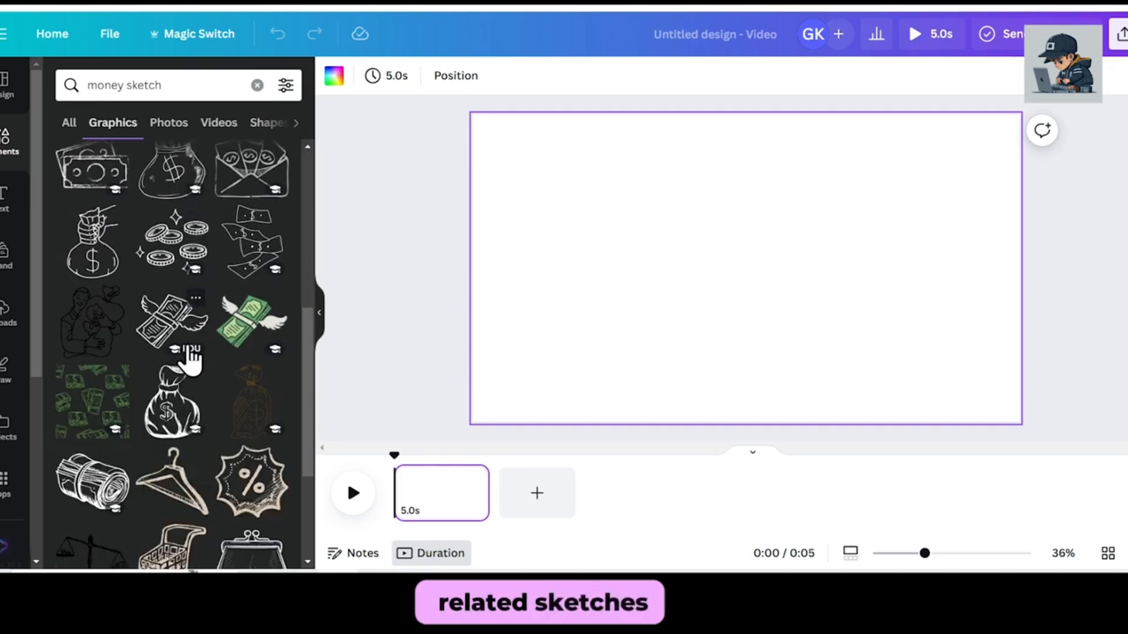
scroll(123, 300, "up", 5)
scroll(123, 301, "down", 1)
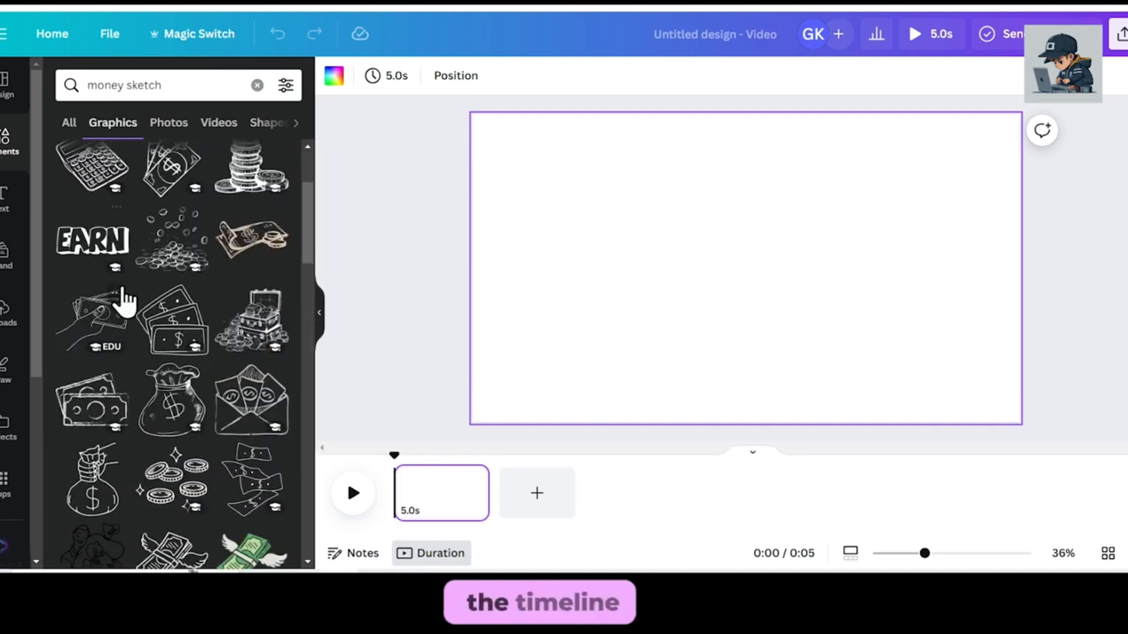
left_click(179, 427)
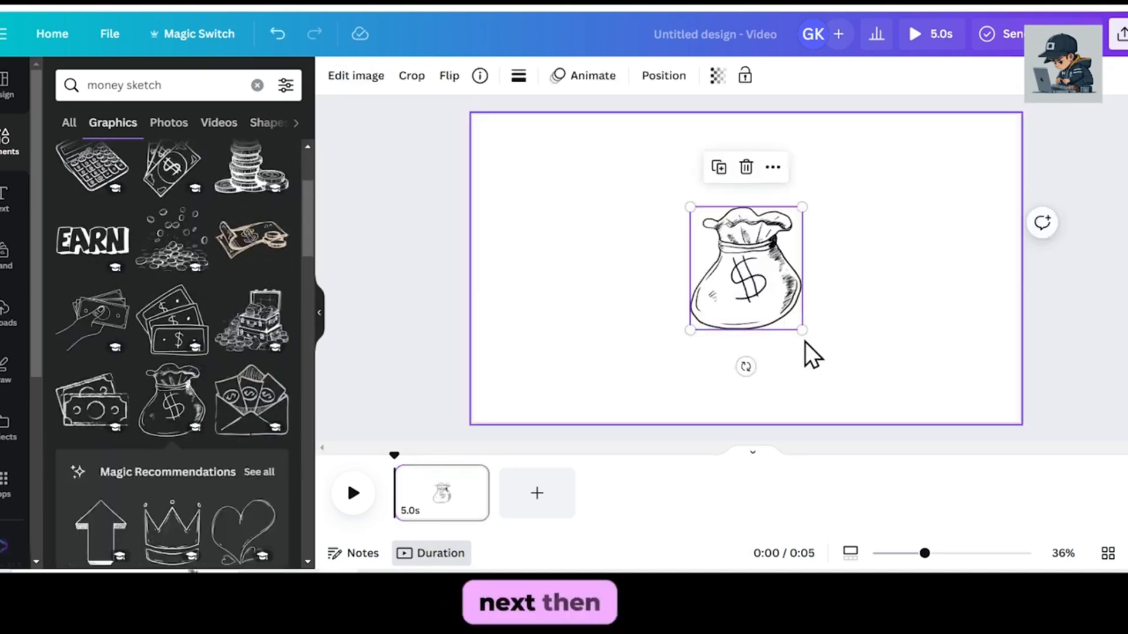
left_click_drag(801, 331, 820, 353)
left_click_drag(817, 276, 1006, 215)
left_click(783, 292)
Add the sketch of a hand holding a sack, enlarge it and place it at the page's lower edge beside the money bag.
scroll(243, 502, "down", 5)
scroll(235, 511, "up", 3)
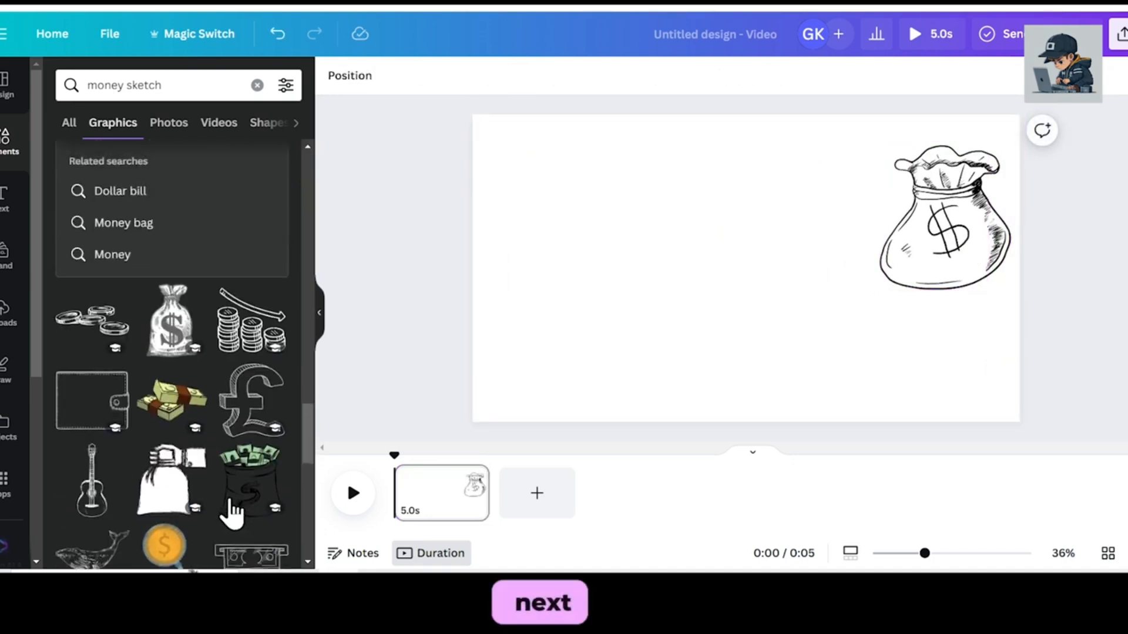
left_click(170, 478)
mouse_move(806, 328)
left_mouse_down()
mouse_move(905, 427)
mouse_move(875, 403)
left_mouse_up()
left_click_drag(755, 364, 745, 367)
left_click_drag(685, 227, 705, 247)
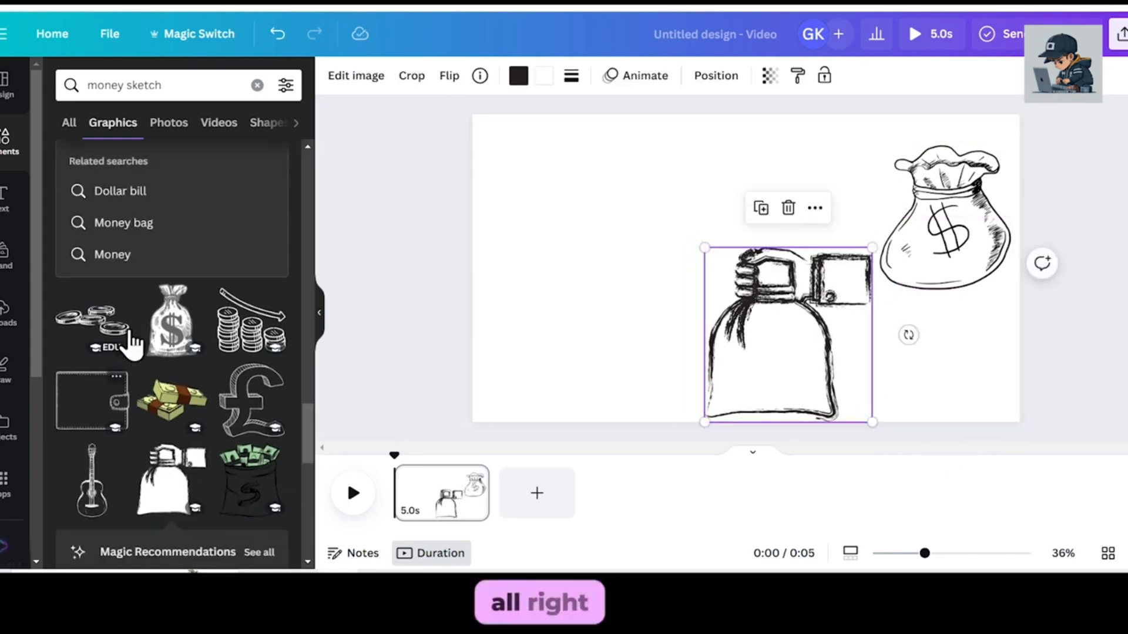
Search the graphics for "idea sketch" and add the glowing yellow light bulb, enlarged in the page's lower-left corner.
key("BackSpace")
type("idea")
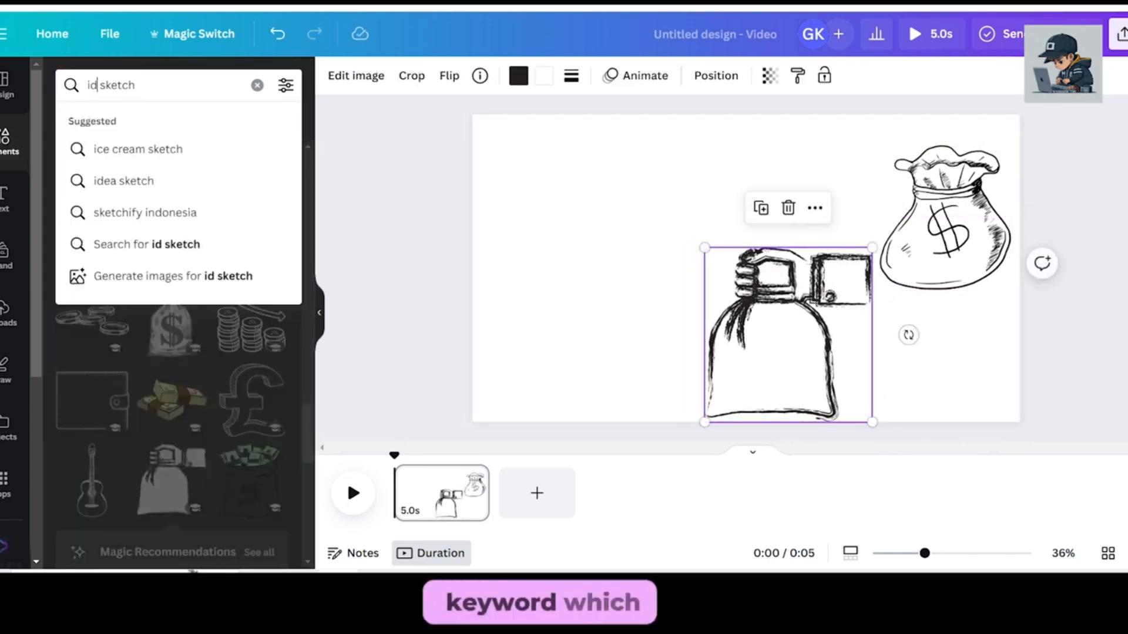
key("Return")
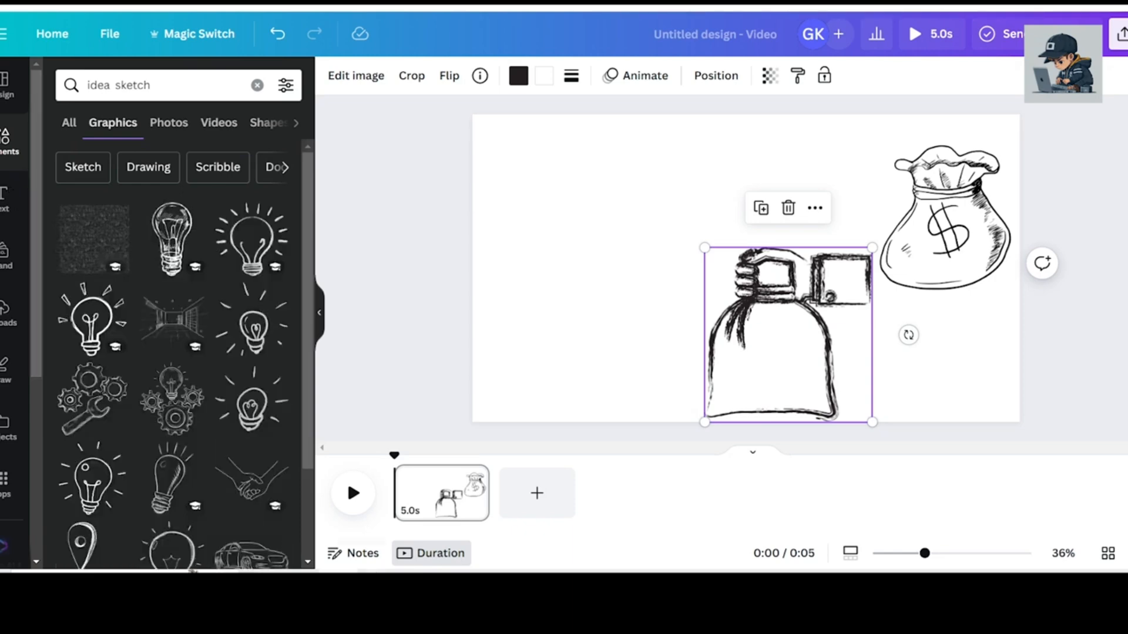
scroll(246, 423, "down", 3)
left_click(246, 420)
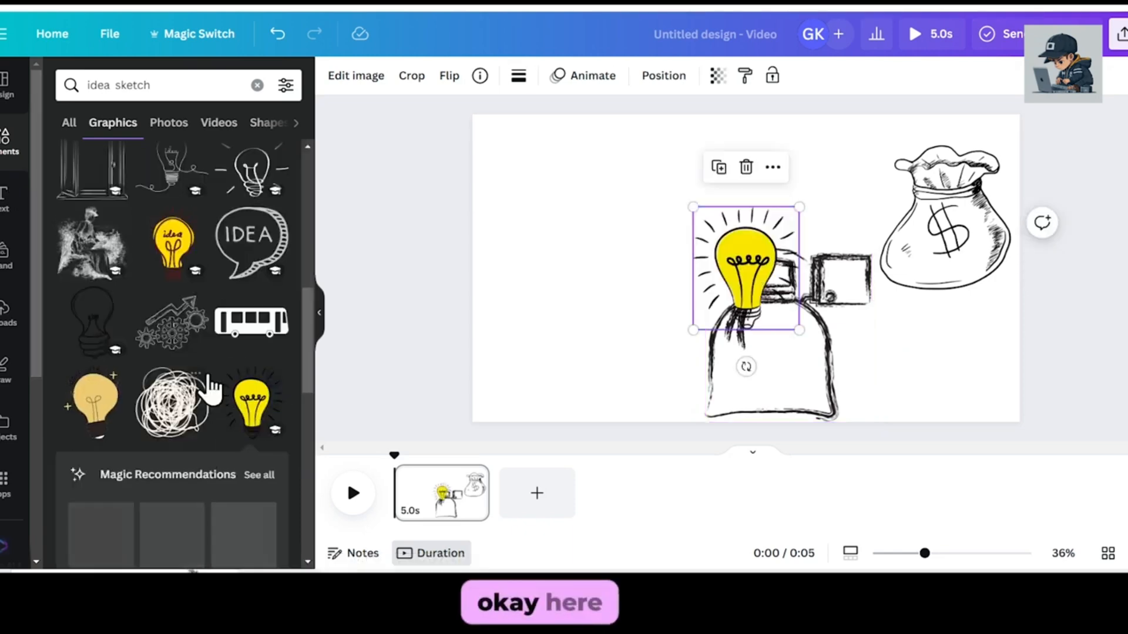
mouse_move(692, 331)
left_mouse_down()
mouse_move(628, 403)
mouse_move(558, 333)
left_mouse_up()
left_click(731, 335)
Search the graphics for "arrow sketch".
scroll(143, 257, "up", 5)
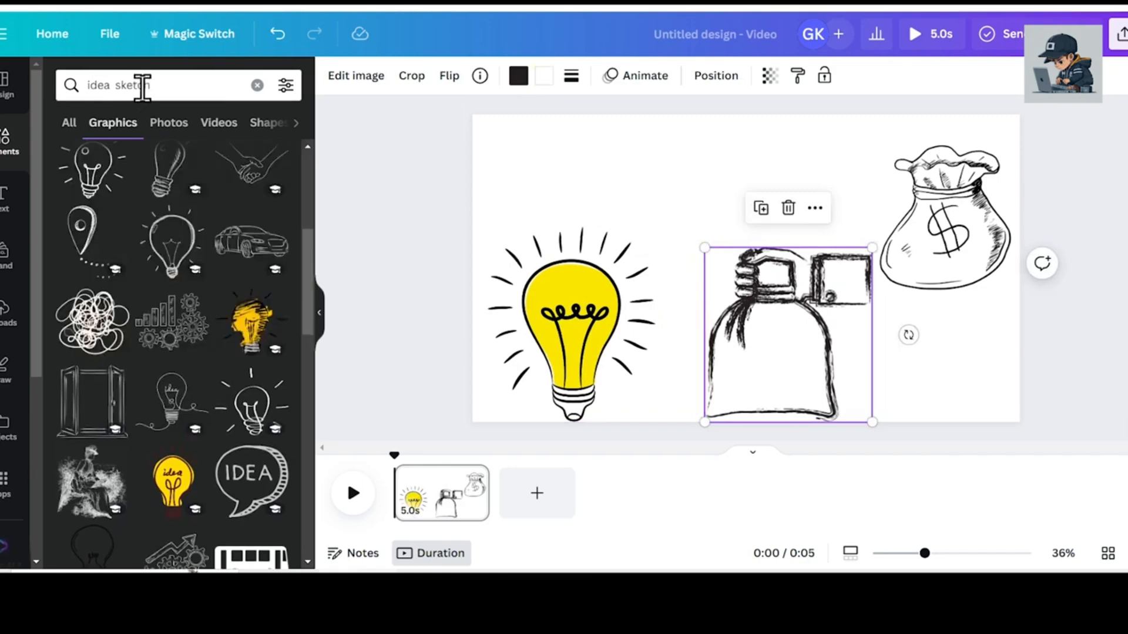
double_click(114, 77)
type("arrow")
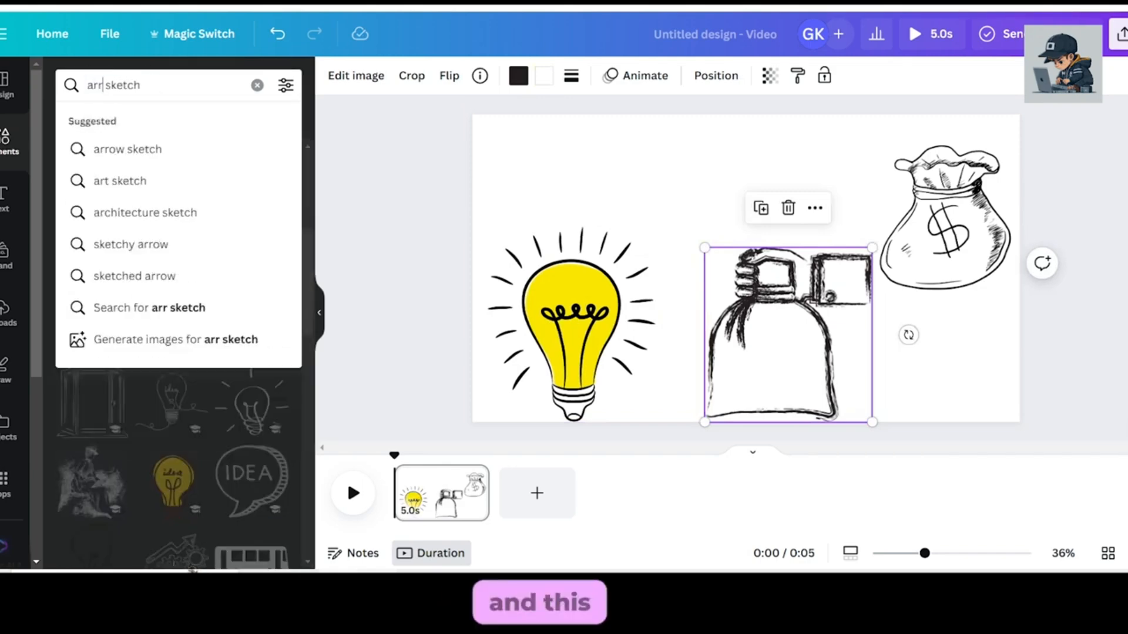
key("Return")
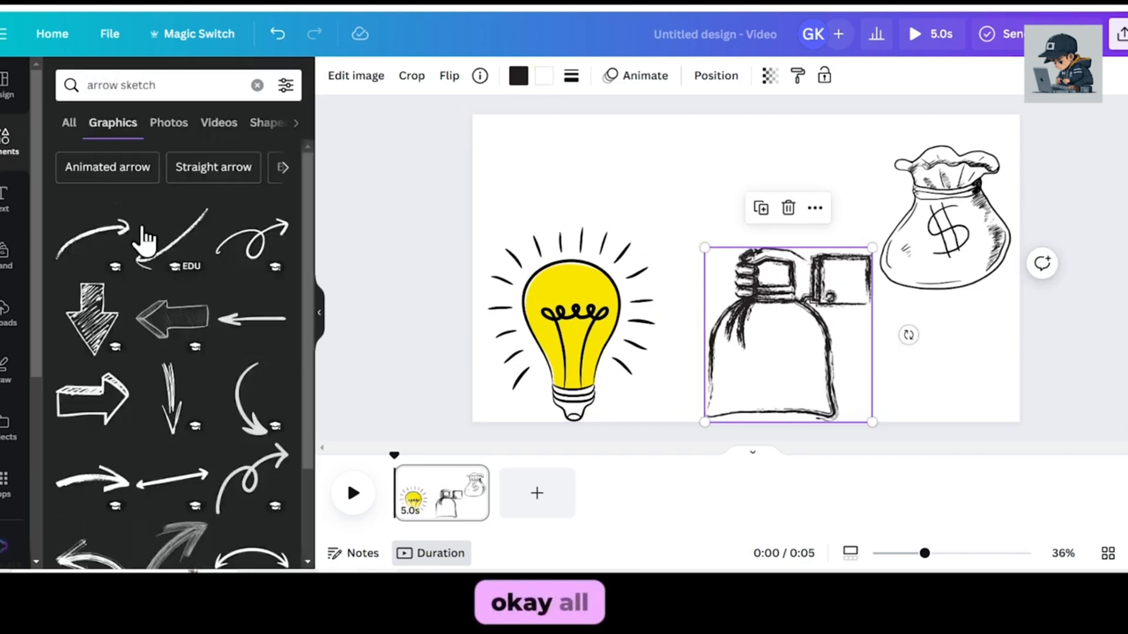
Add the shaded curved arrow sketch, rotate it clockwise and place it between the light bulb and the money bag.
scroll(157, 242, "down", 3)
scroll(157, 242, "down", 2)
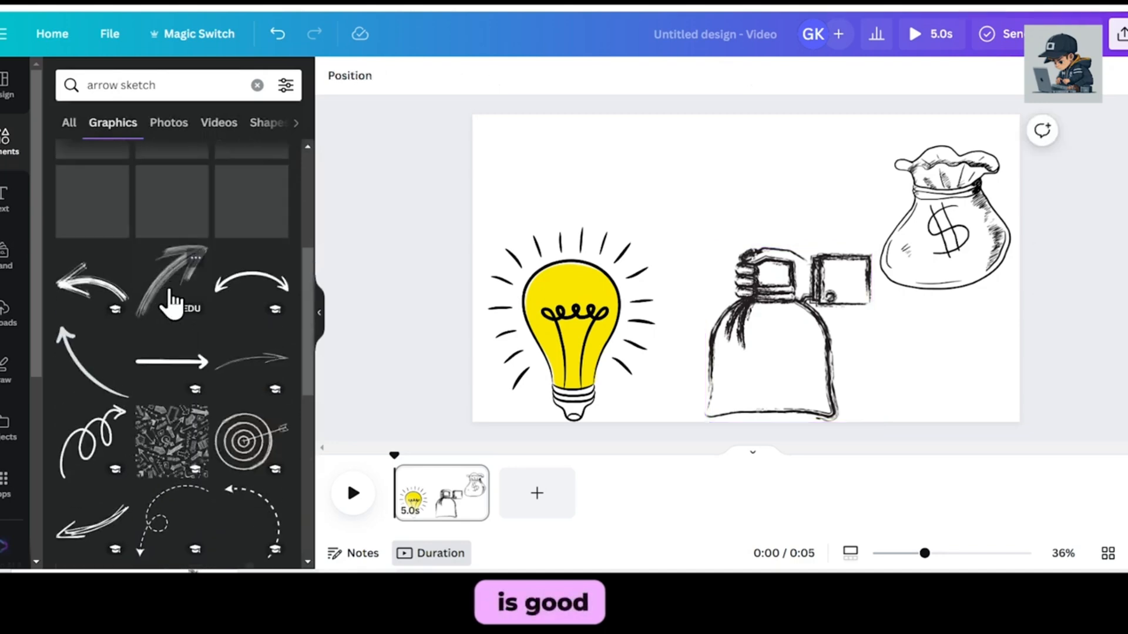
left_click(170, 294)
left_click_drag(745, 367, 707, 357)
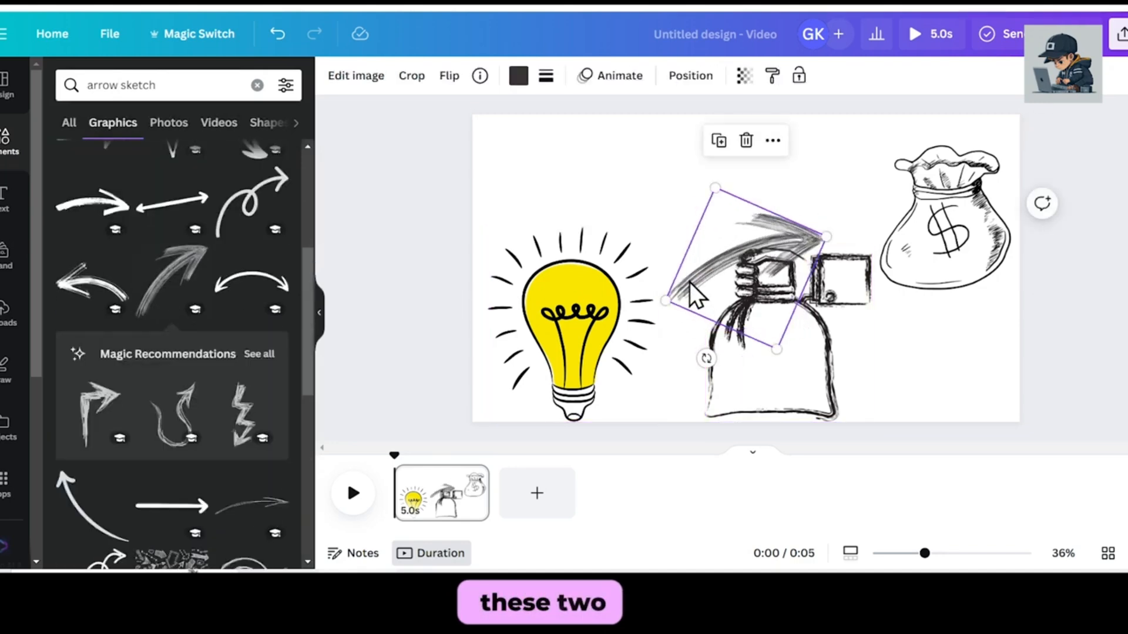
left_click_drag(693, 284, 683, 231)
mouse_move(815, 186)
left_mouse_down()
mouse_move(827, 182)
mouse_move(816, 186)
left_mouse_up()
Shrink the hand-with-sack sketch and reposition it below the arrow.
left_click(769, 346)
left_click_drag(705, 247, 747, 290)
left_click_drag(781, 349, 787, 340)
left_click_drag(722, 227, 733, 263)
left_click_drag(808, 392, 819, 393)
left_click(1047, 468)
Add a text box at the page's upper edge reading "How to turn Your Idea Into Money ?".
key("t")
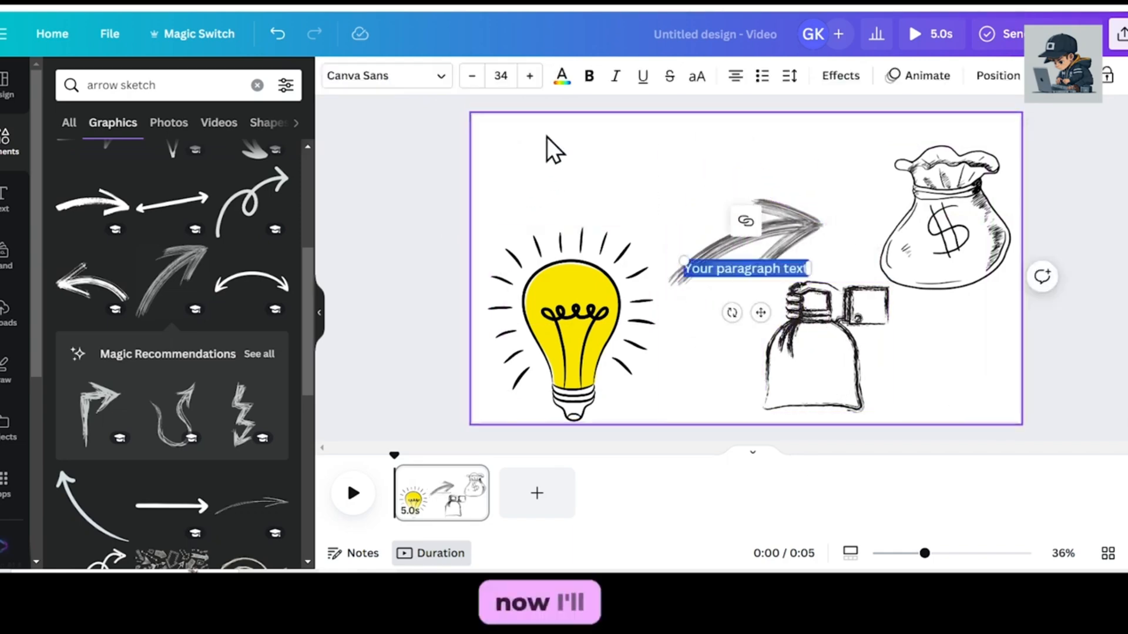
key("Escape")
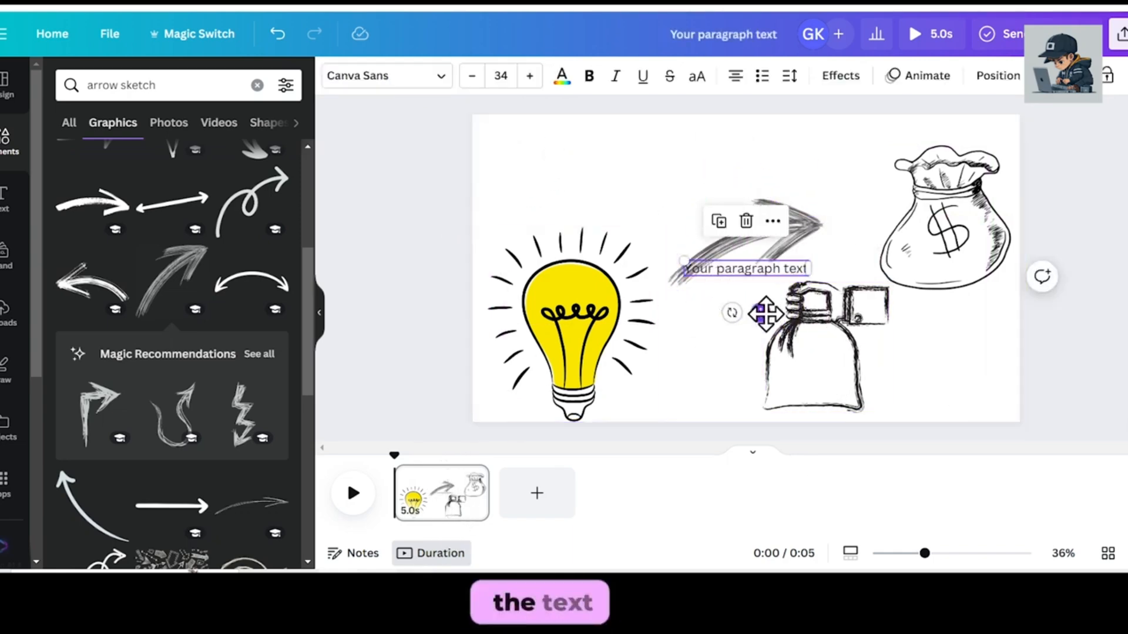
left_click_drag(760, 311, 731, 191)
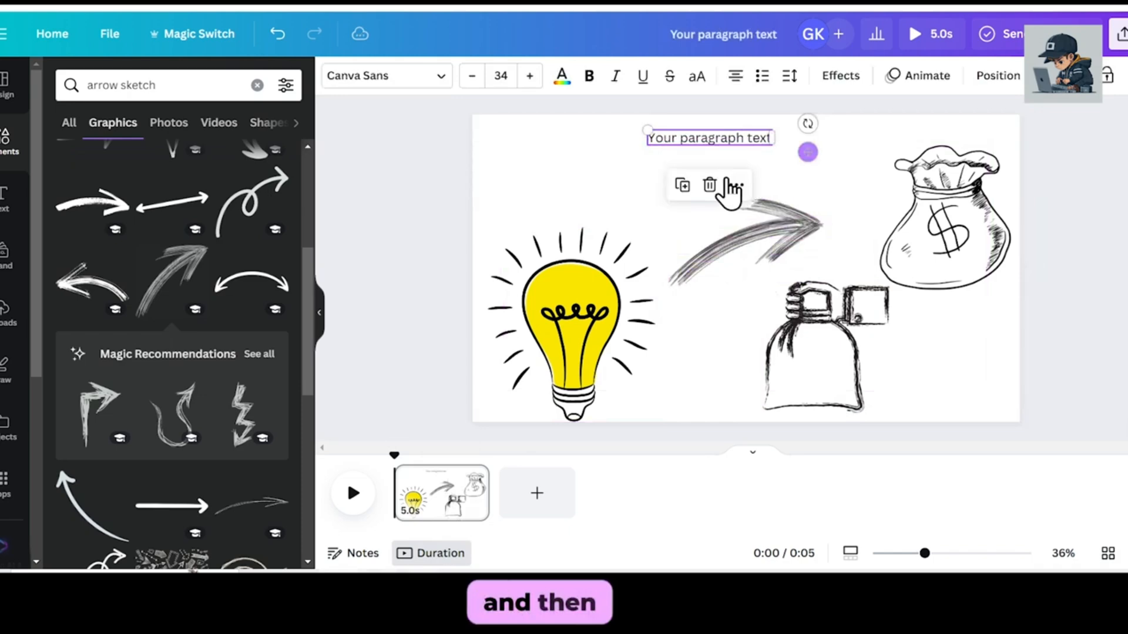
double_click(700, 139)
key("BackSpace")
type("How to turn")
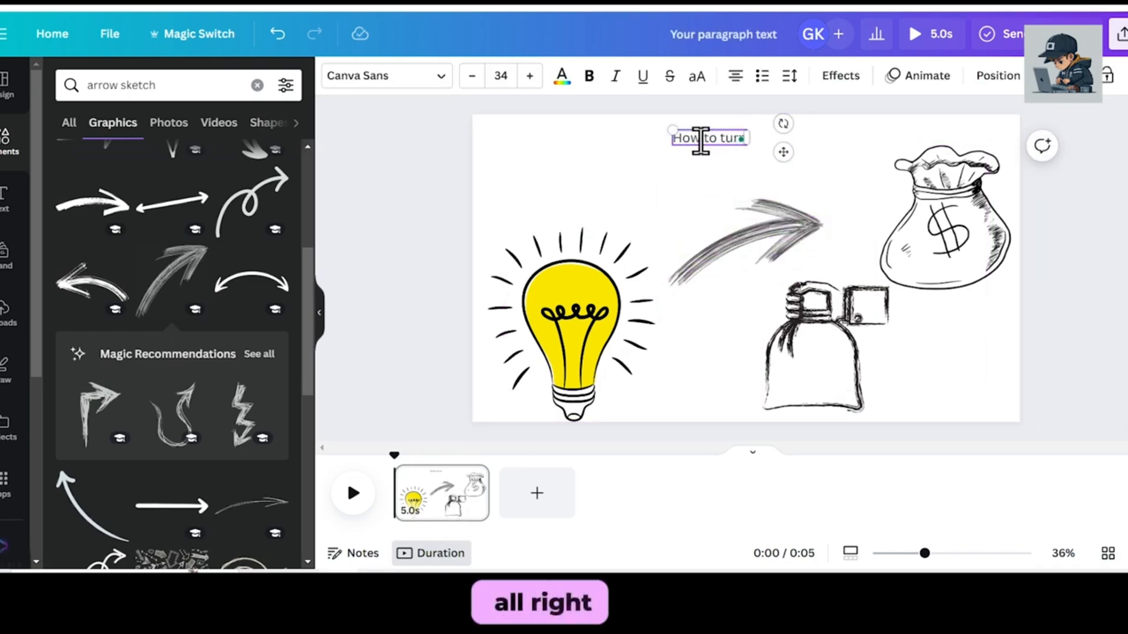
type(" Your Idea Into Money ?")
Enlarge the title text to a font size of about 76 so it spans most of the page width.
left_click_drag(600, 130, 454, 119)
left_click_drag(820, 145, 968, 153)
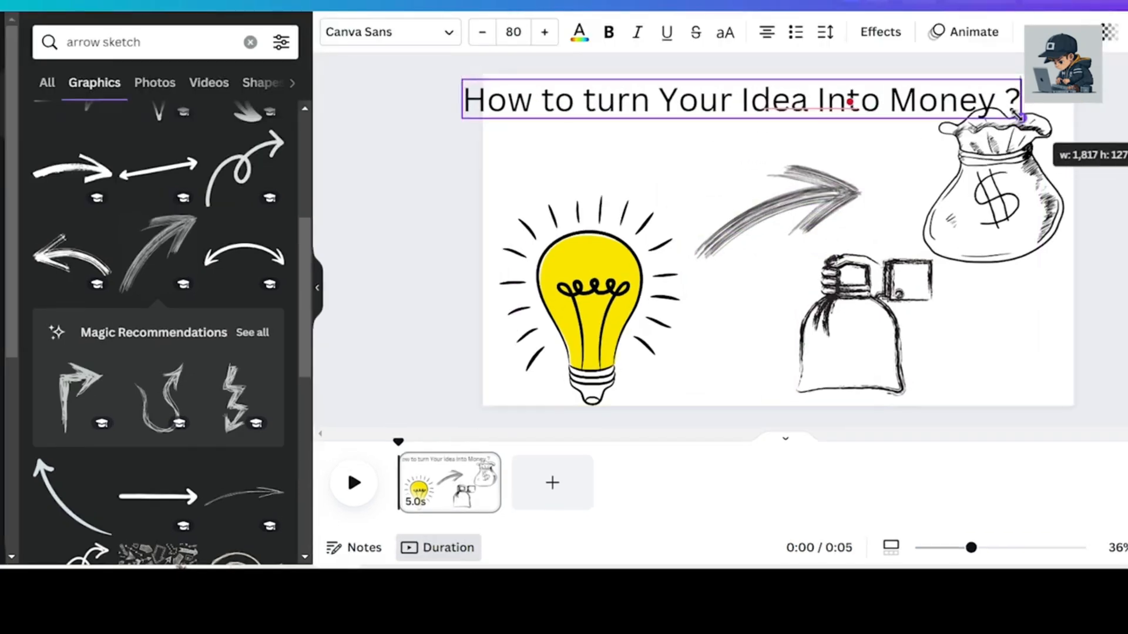
left_click_drag(1018, 115, 991, 114)
Move the hand-with-sack sketch to the left, and lower and slightly enlarge the dollar money bag to clear the title.
left_click_drag(852, 343, 796, 353)
left_click_drag(989, 222, 981, 270)
left_click_drag(1056, 311, 1068, 328)
Set the title's font to Anton and enlarge it to a size of about 97 across the page.
left_click(758, 102)
left_click(390, 32)
scroll(89, 344, "down", 2)
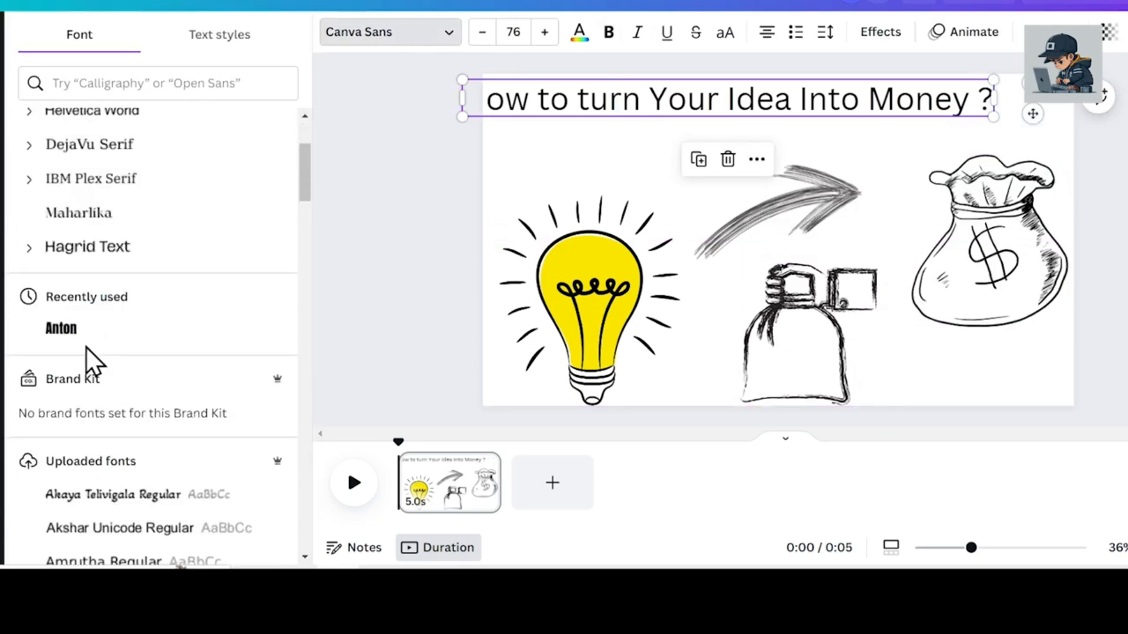
left_click(86, 343)
left_click_drag(964, 124, 1055, 125)
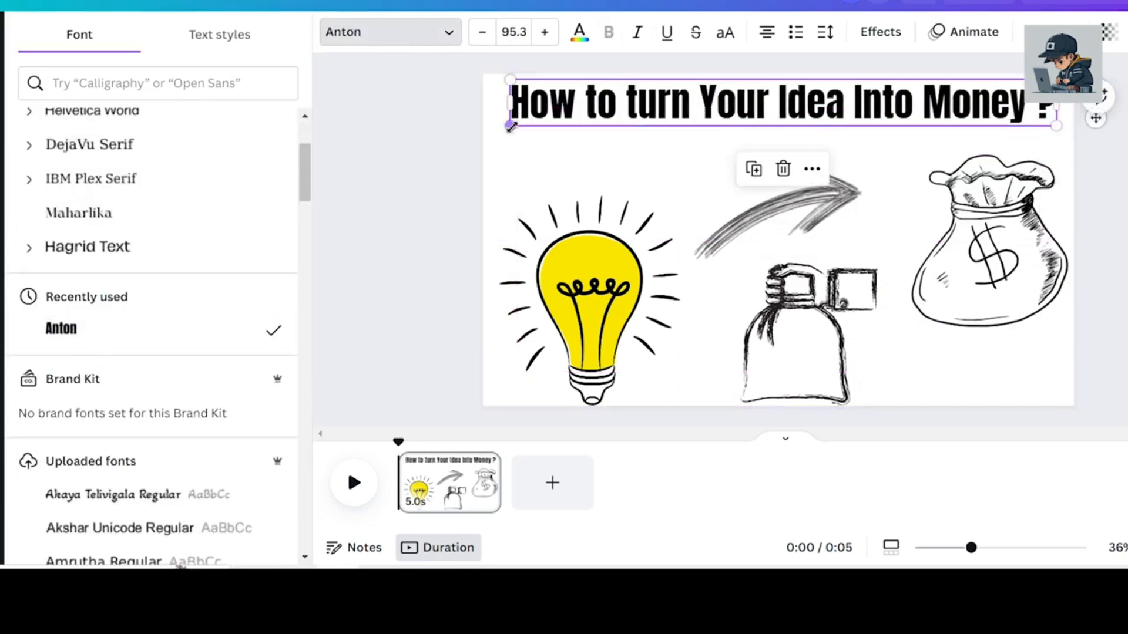
left_click_drag(510, 127, 499, 127)
Set the title's text colour to red, #ff0000.
left_click(579, 32)
left_click(59, 172)
type("#ff0000")
left_click(602, 85)
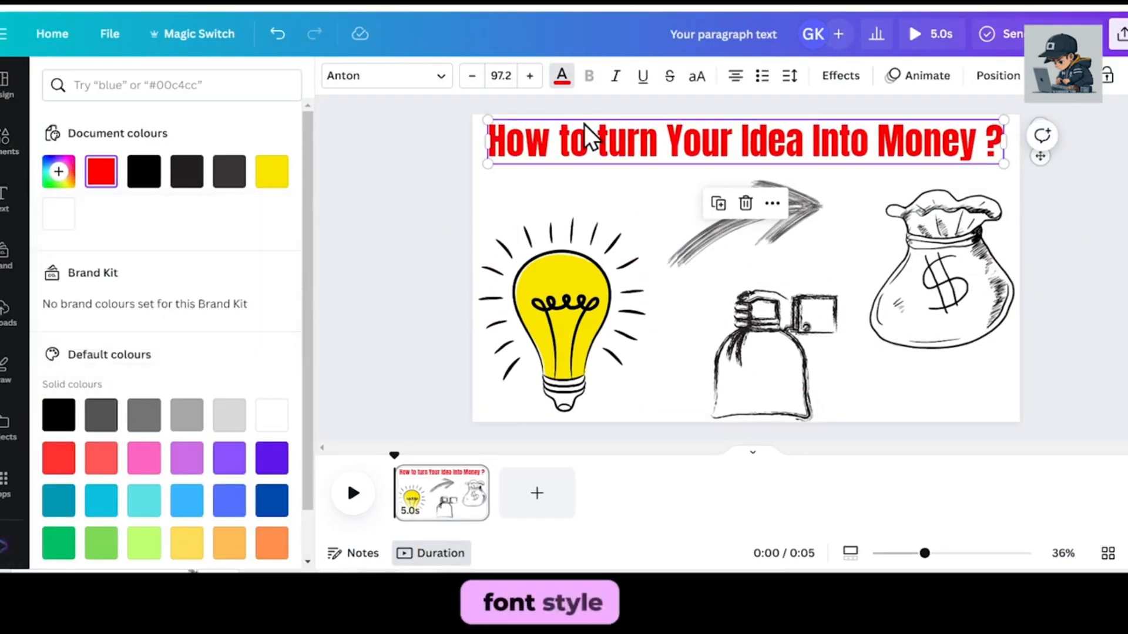
Try a shadow text effect on the title with a dark grey shadow colour and an adjusted shadow setting.
left_click(443, 168)
left_click(528, 141)
left_click(841, 75)
left_click(166, 171)
left_click(269, 432)
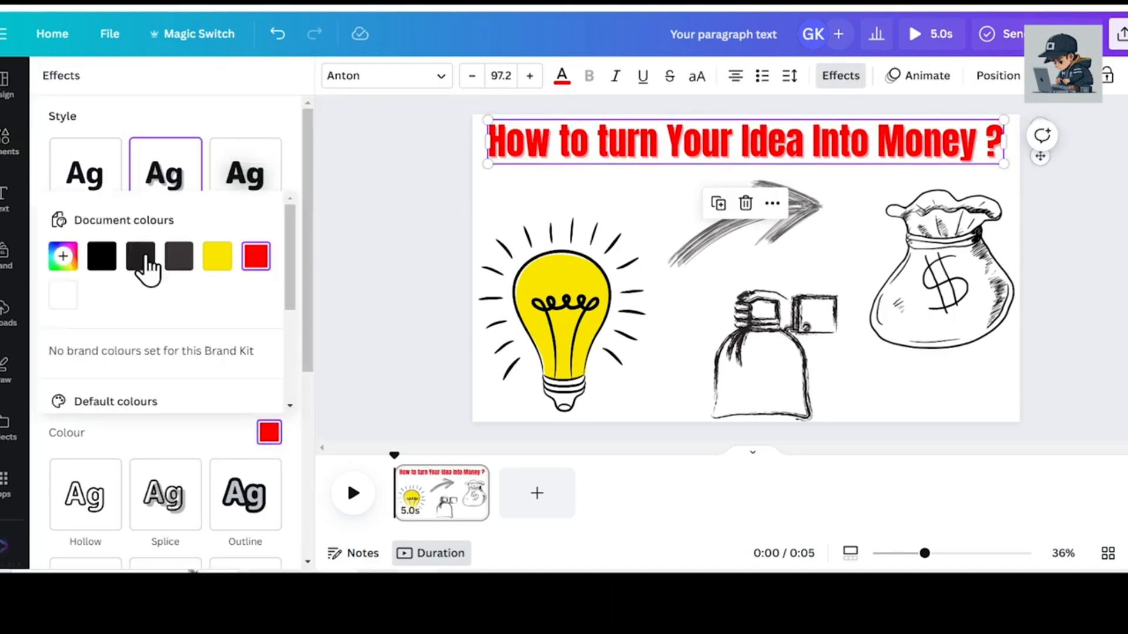
left_click(141, 257)
left_click_drag(135, 318, 102, 318)
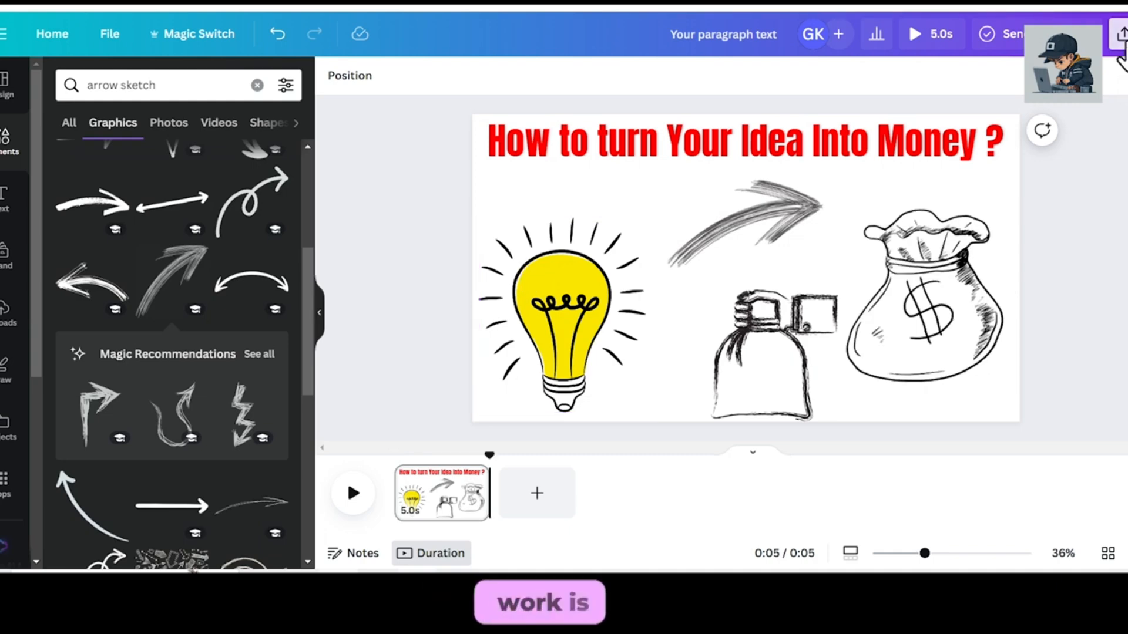
Download the finished sketch page as a PNG image at 1,920 × 1,080 px.
left_click(1119, 39)
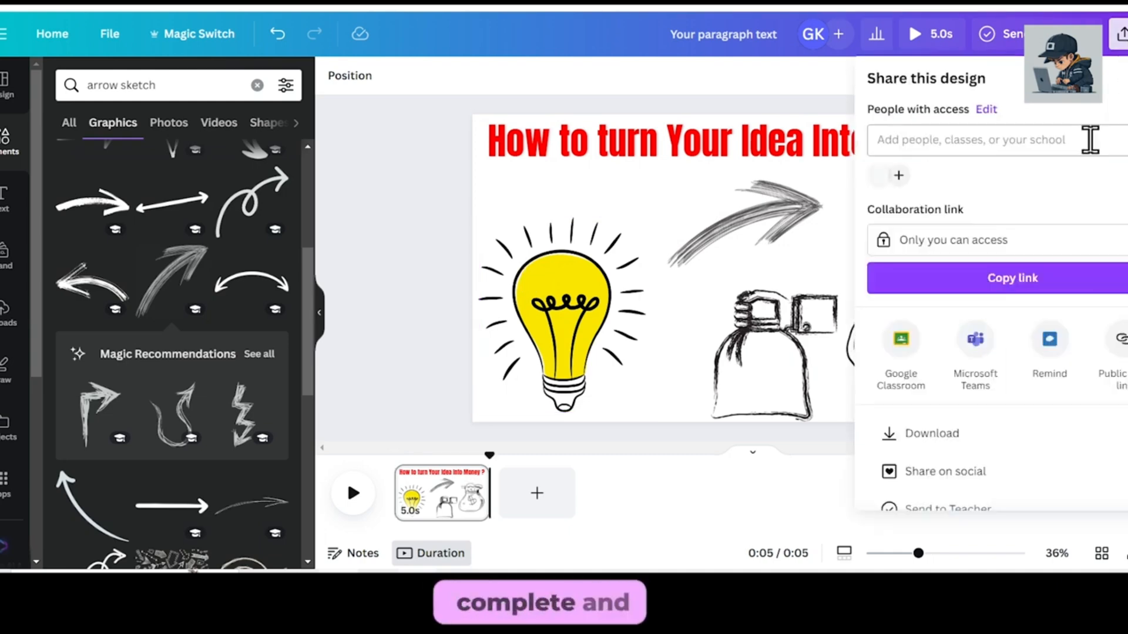
scroll(999, 352, "down", 1)
left_click(983, 382)
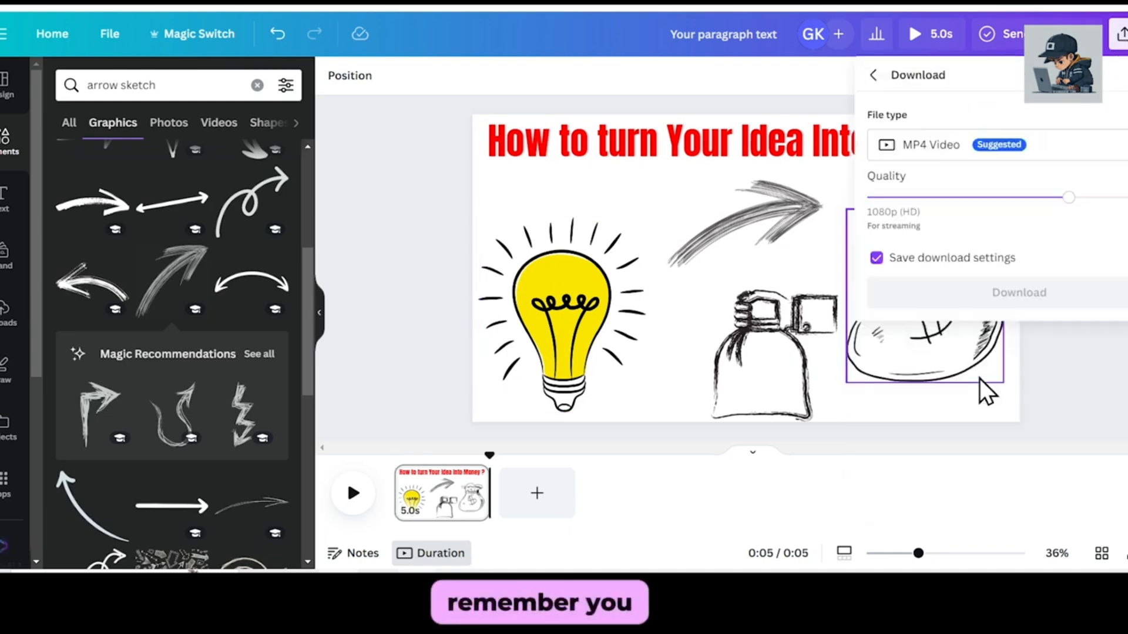
left_click(924, 148)
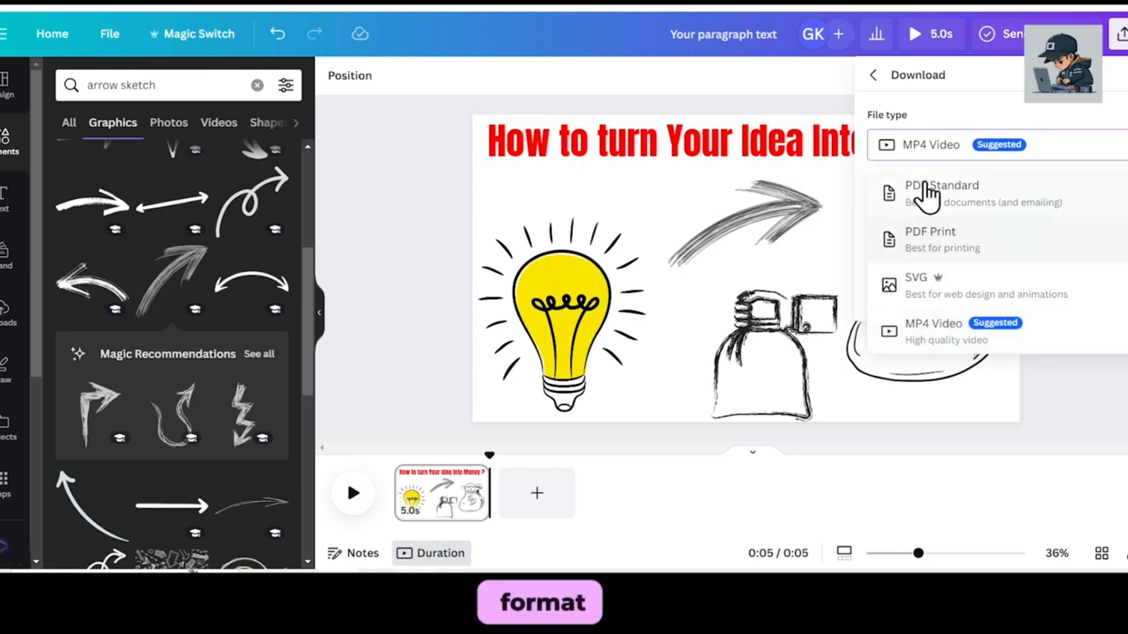
scroll(951, 235, "up", 2)
left_click(968, 258)
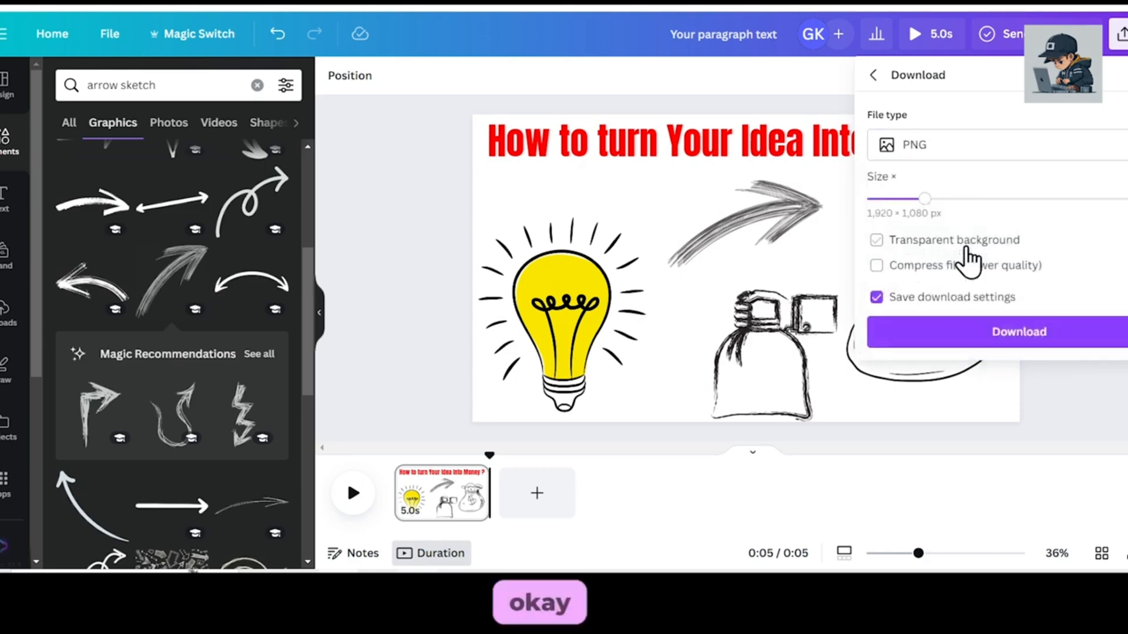
left_click(980, 333)
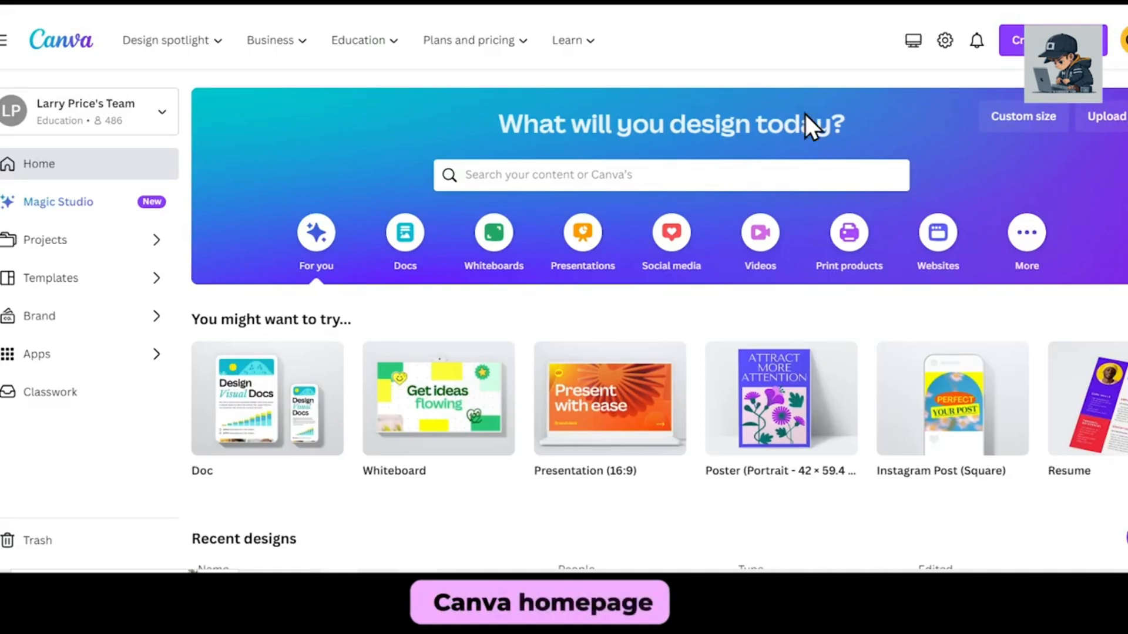
Start a new blank video design from the Canva home page.
left_click(1012, 40)
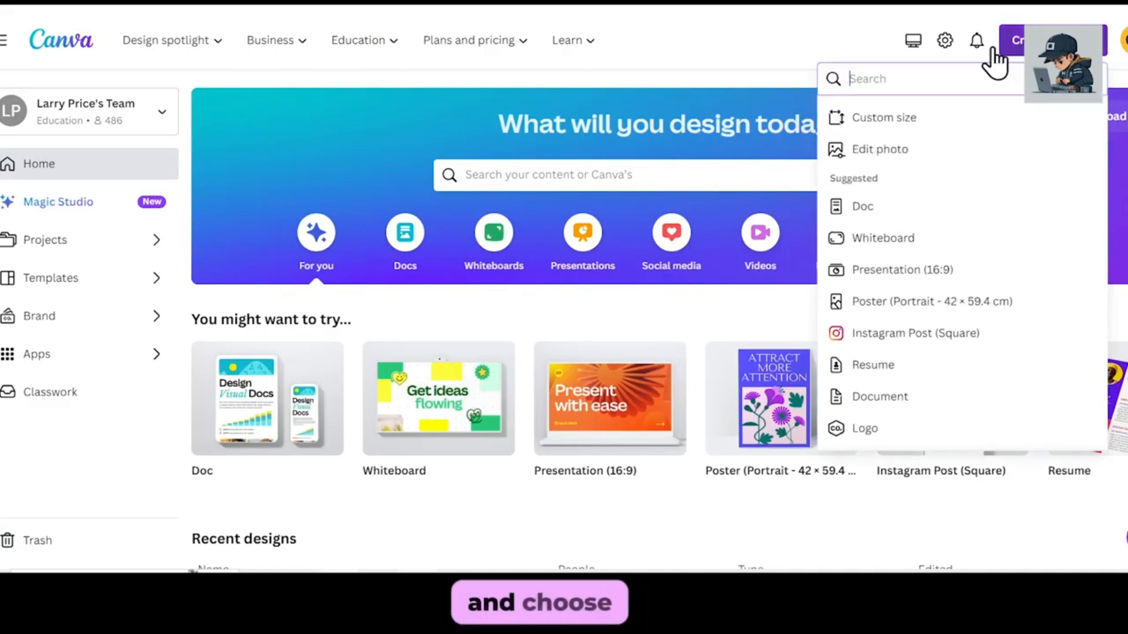
scroll(916, 264, "down", 3)
left_click(866, 298)
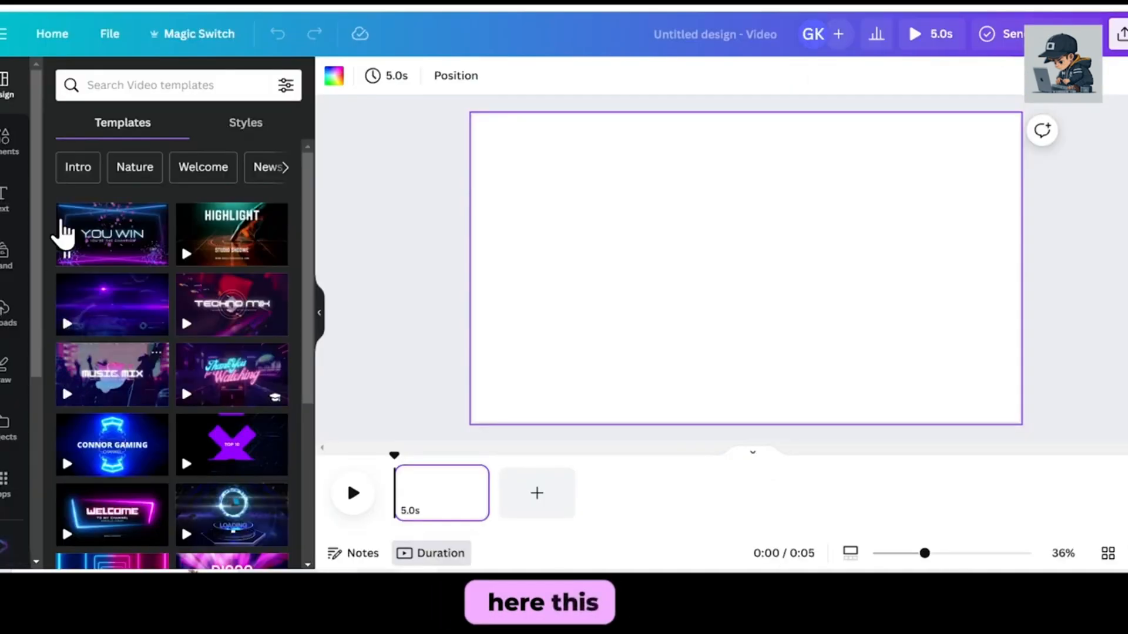
Search the Canva apps for "speed" and open the SpeedPaint app.
left_click(6, 486)
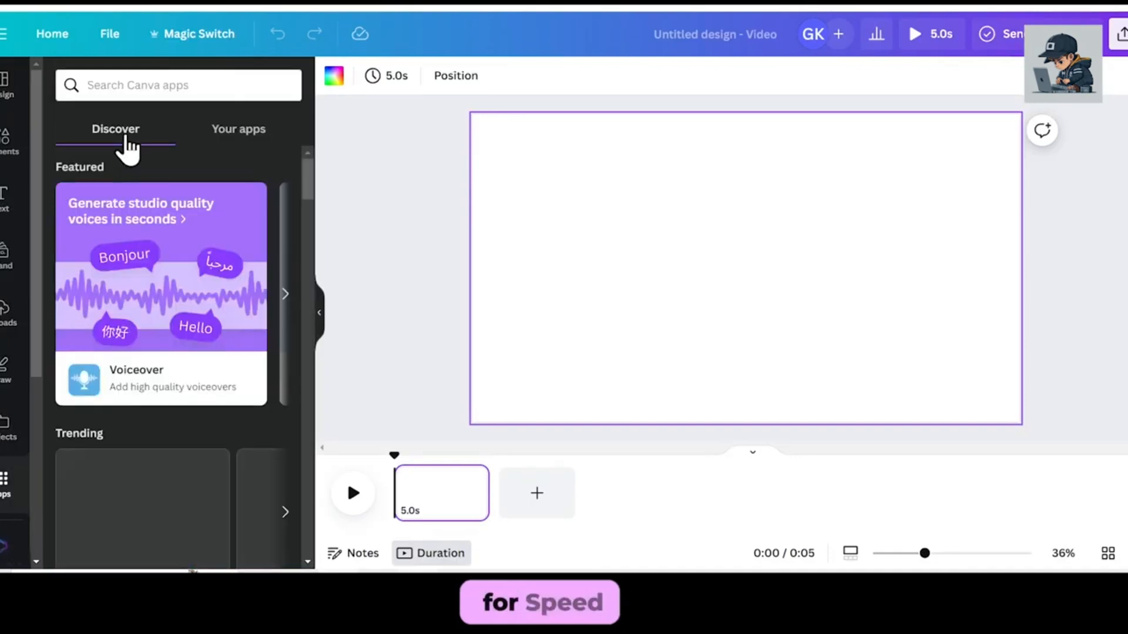
left_click(146, 85)
type("speed")
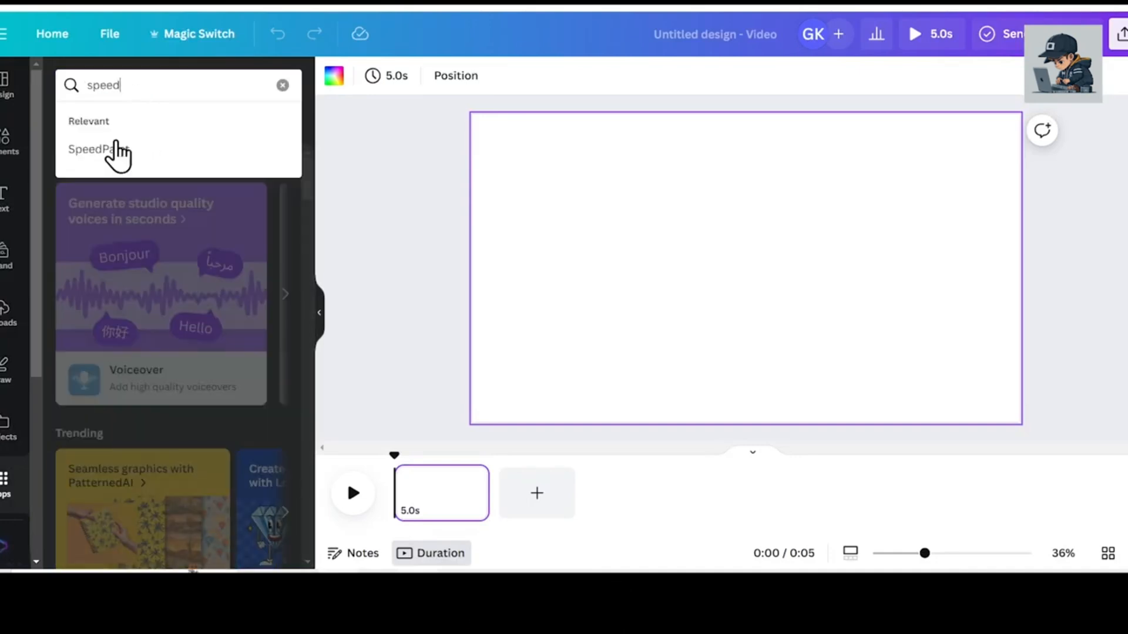
left_click(121, 153)
left_click(82, 141)
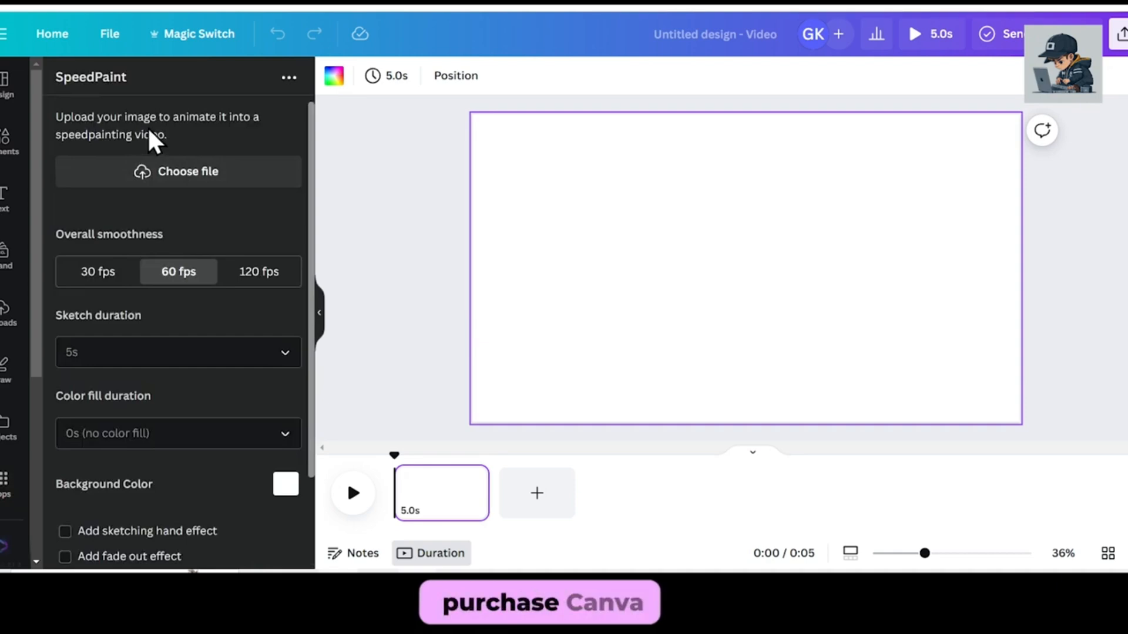
Load sketch.png from the Desktop into SpeedPaint as the image for animation.
left_click(178, 174)
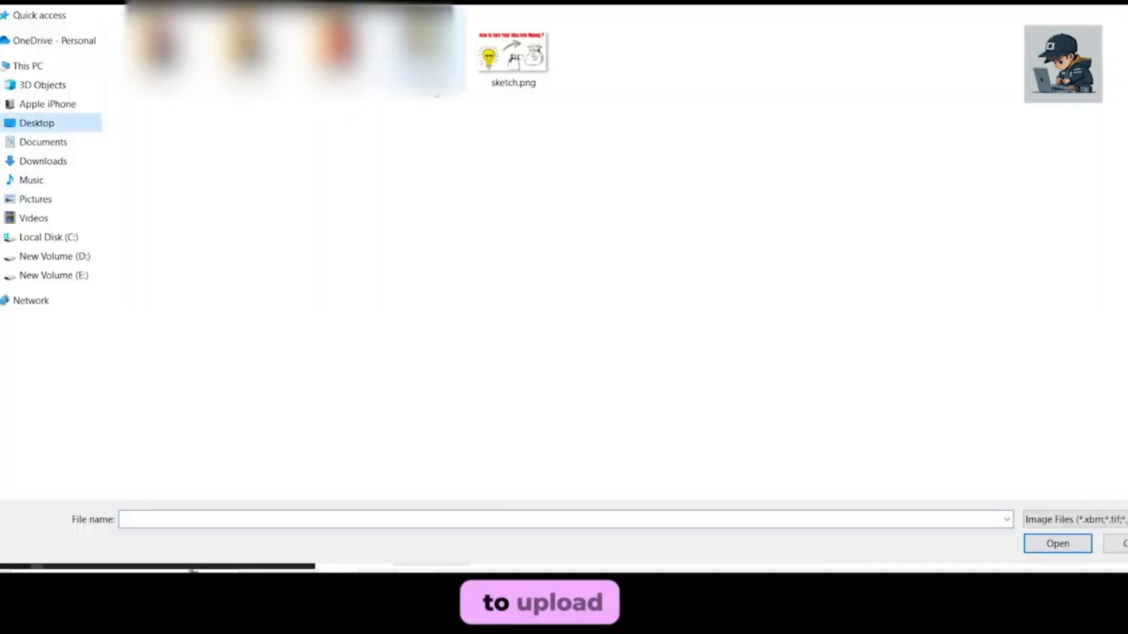
left_click(491, 58)
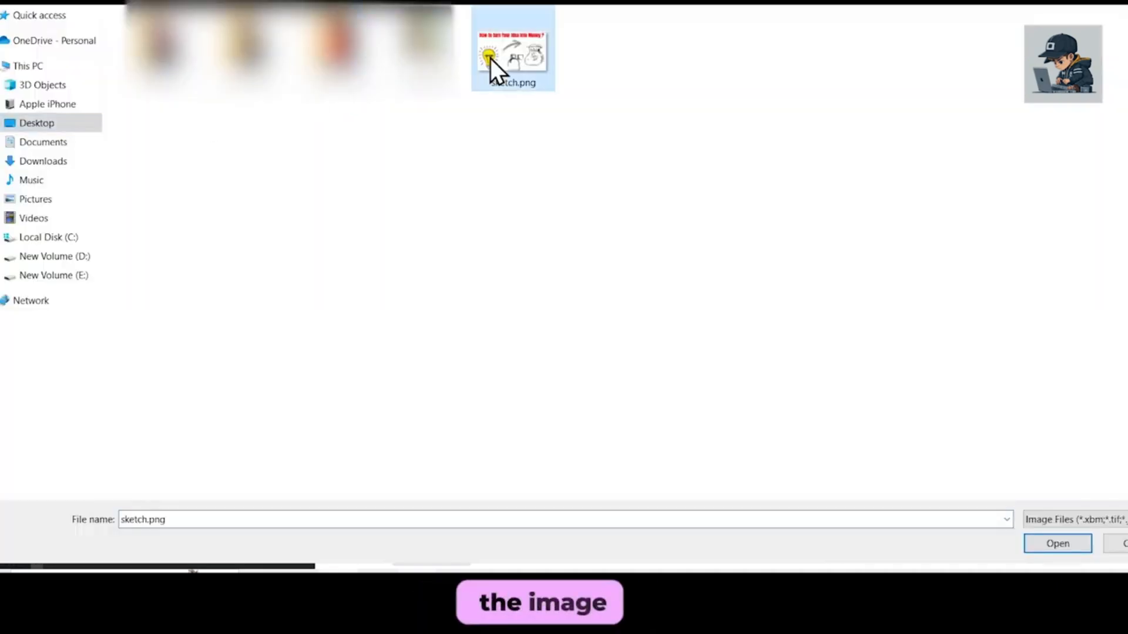
left_click(1068, 546)
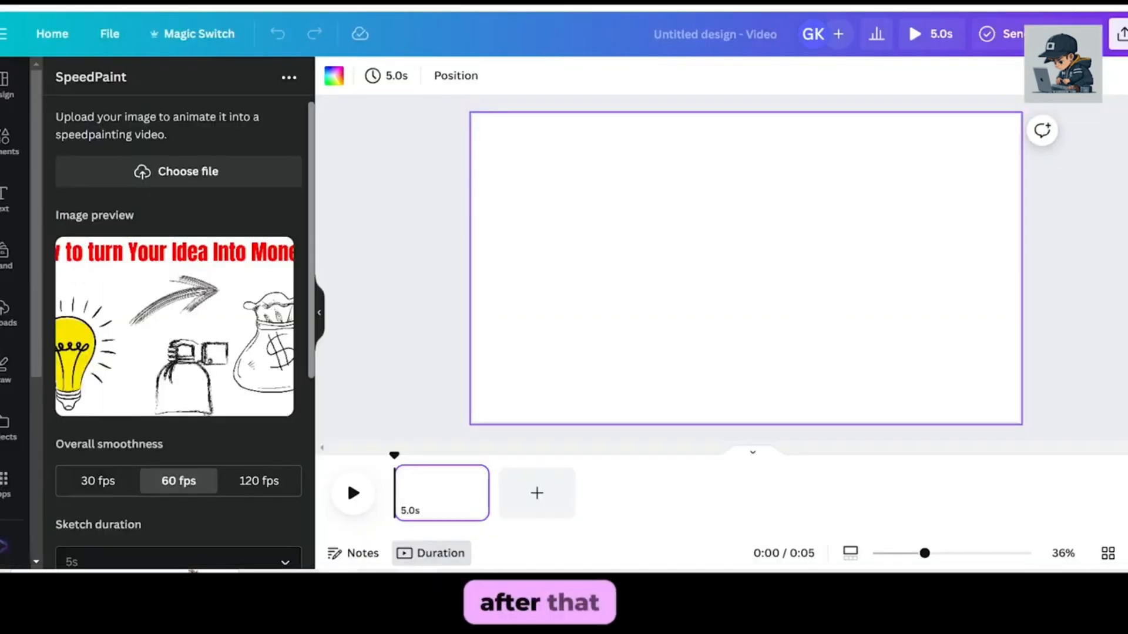
Set the overall smoothness to 120 fps, the sketch duration to 5s and the color fill duration to 3s.
scroll(169, 266, "down", 3)
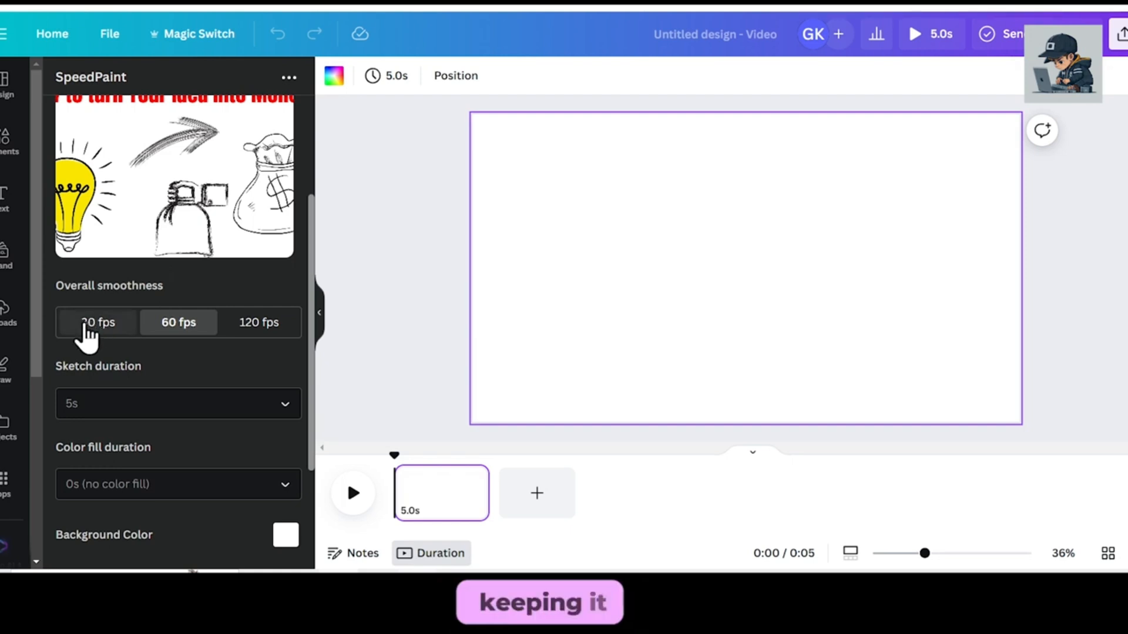
left_click(240, 329)
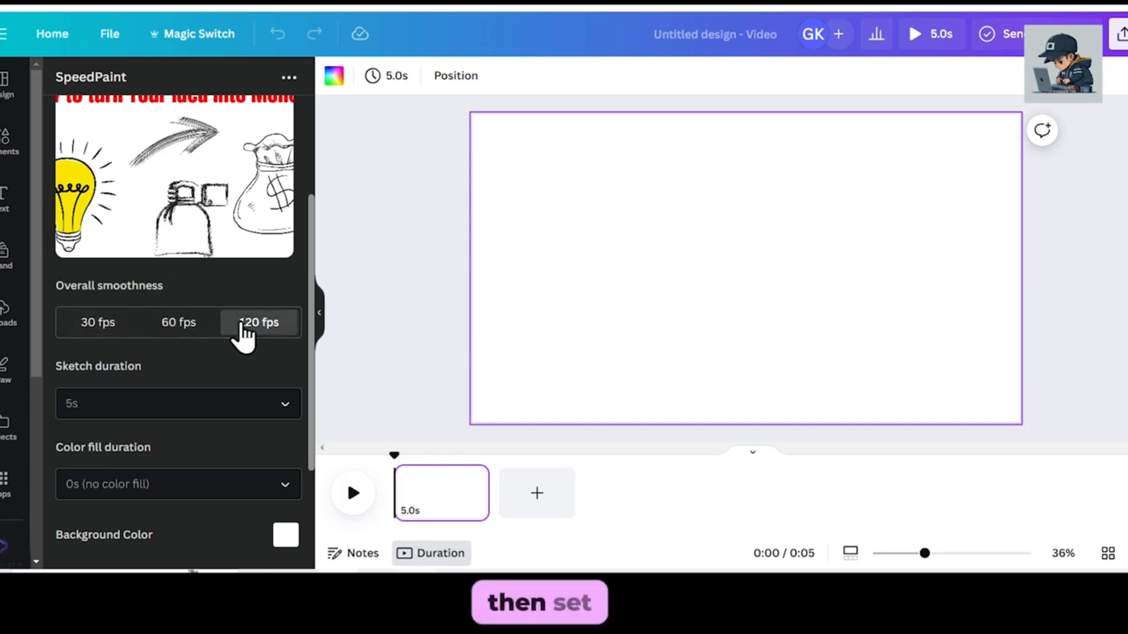
scroll(241, 332, "down", 2)
left_click(221, 332)
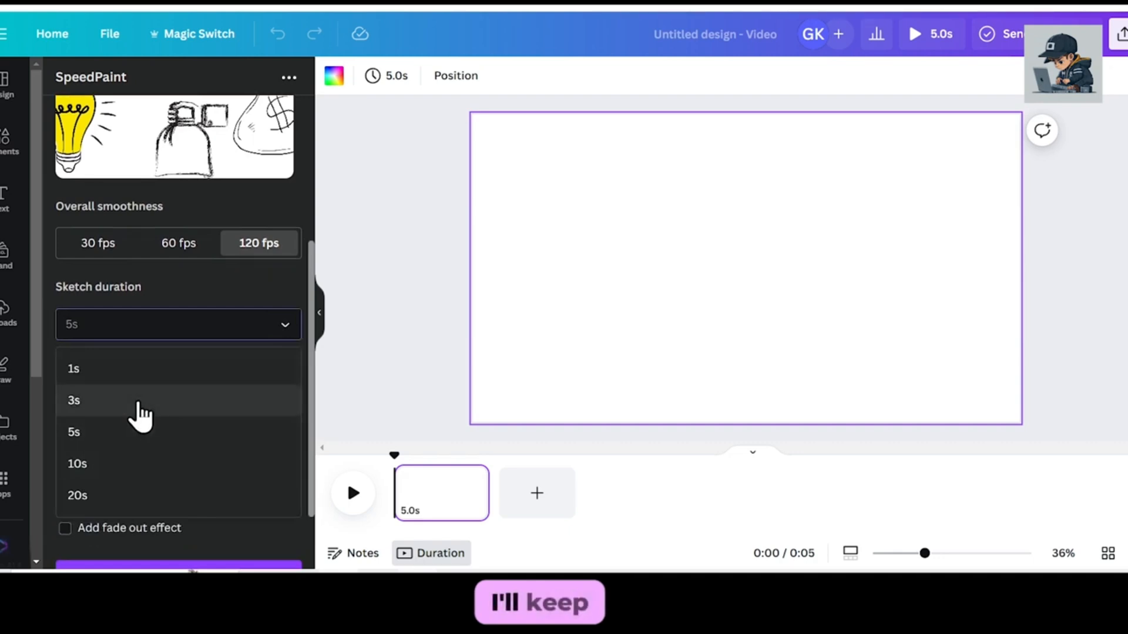
left_click(121, 435)
scroll(138, 379, "down", 2)
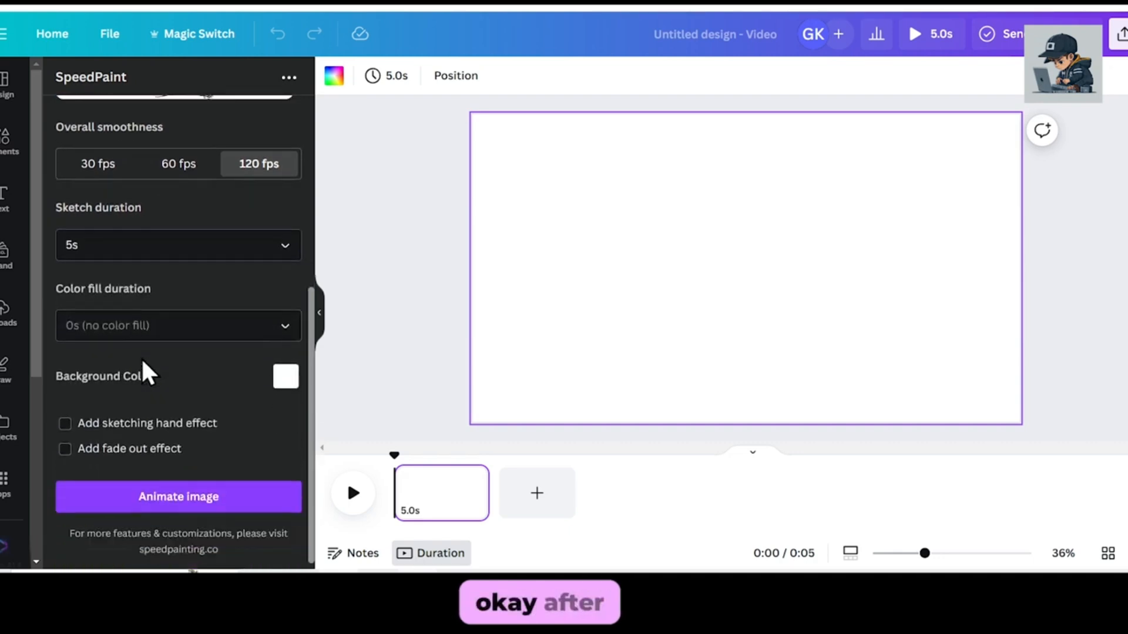
left_click(105, 332)
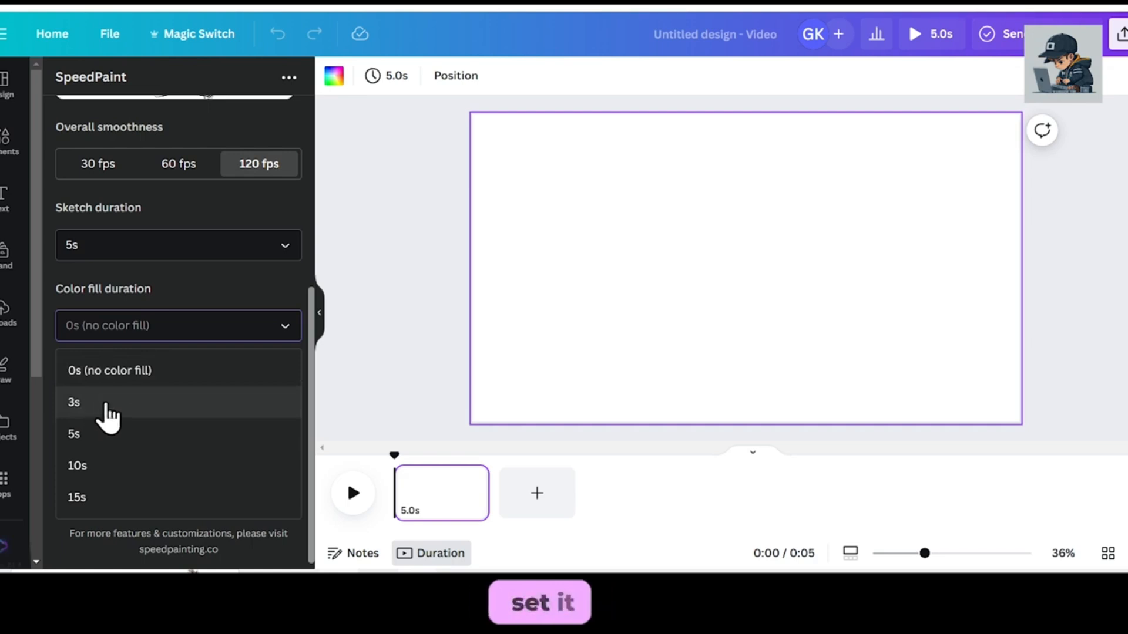
left_click(106, 406)
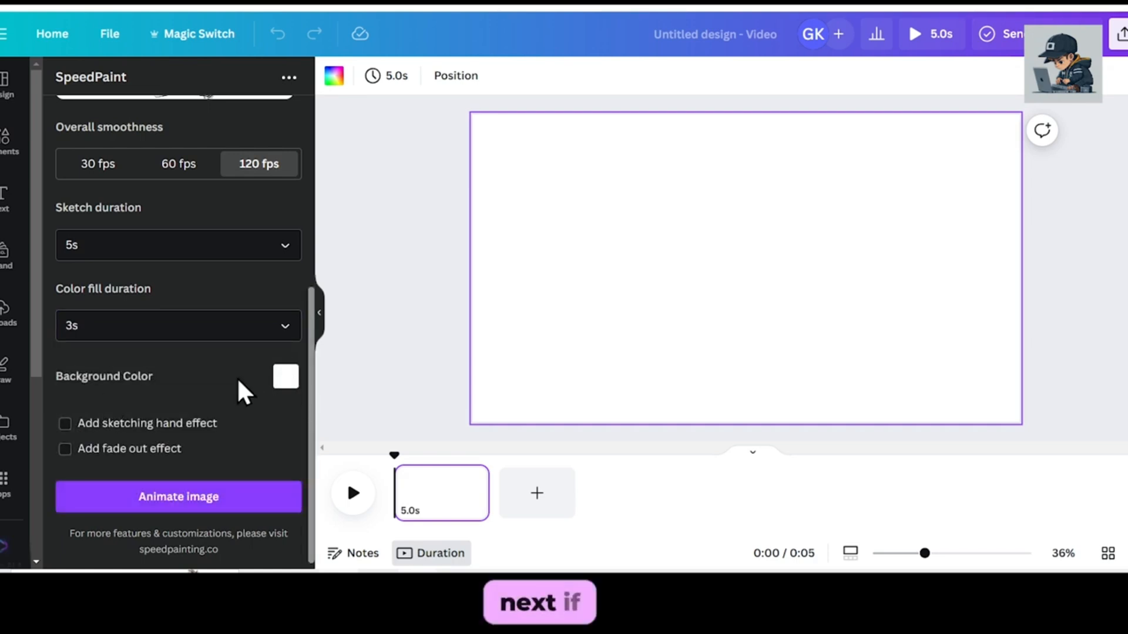
Try a muted red background color for the animation and return it to white (255, 255, 255).
left_click(286, 377)
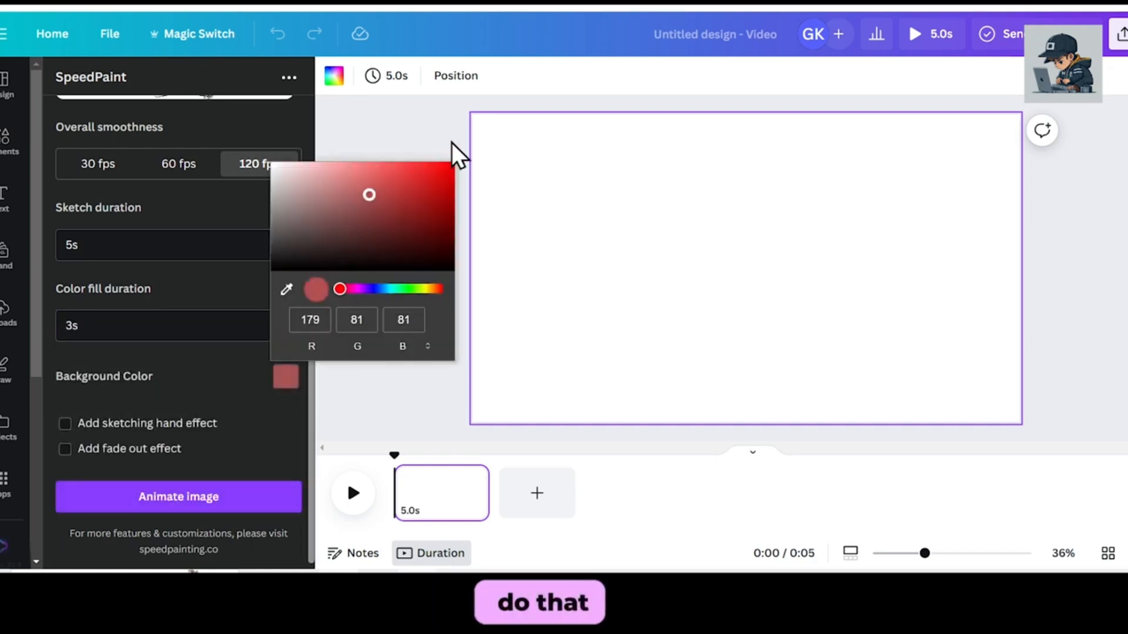
left_click_drag(343, 287, 313, 292)
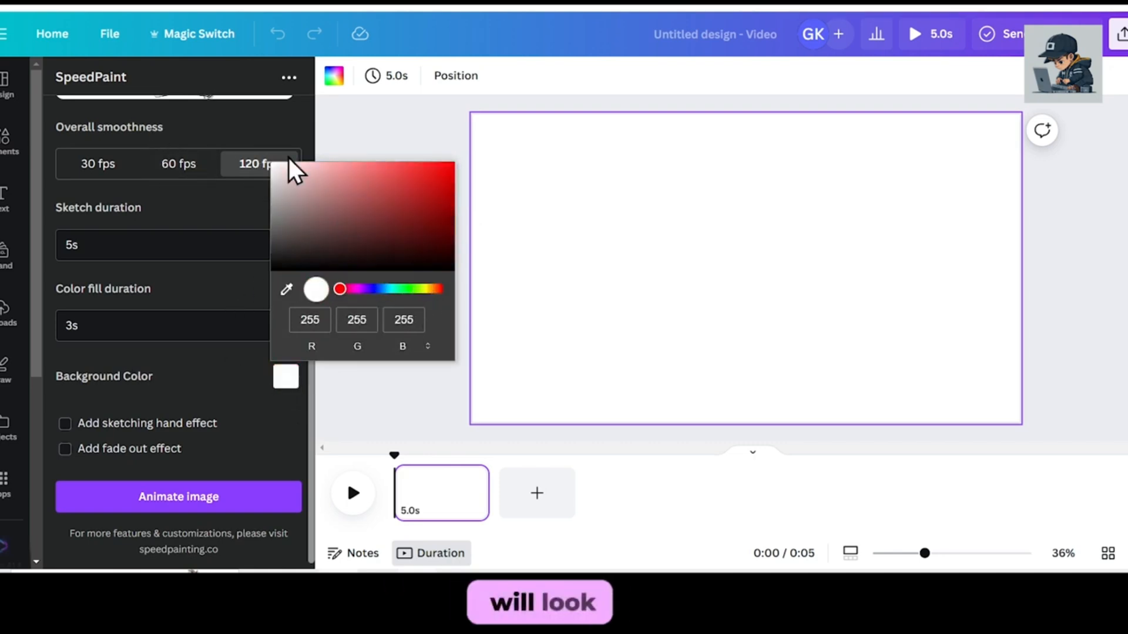
left_click(202, 360)
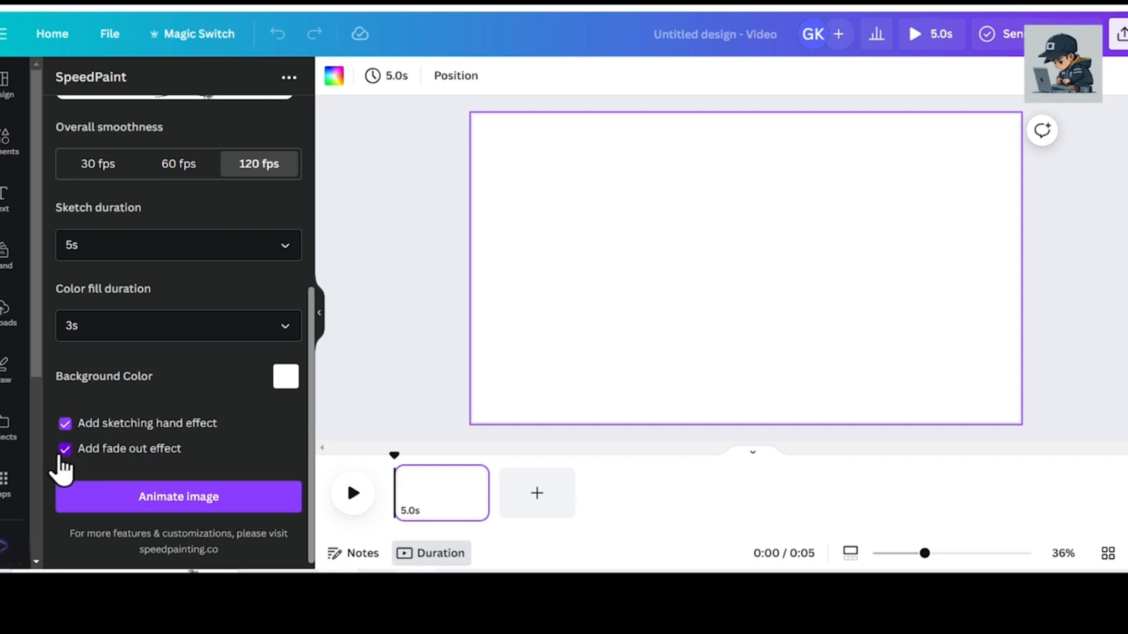
Animate the image with the sketching hand and fade out effects, and enlarge the resulting video to fill the page.
left_click(182, 499)
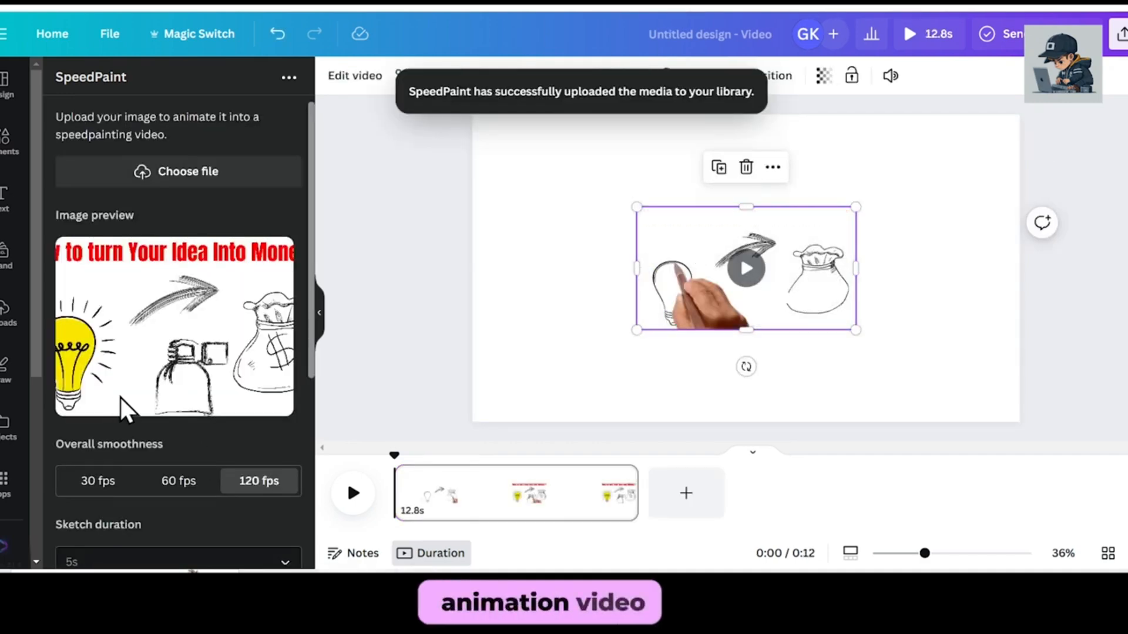
left_click_drag(636, 207, 472, 114)
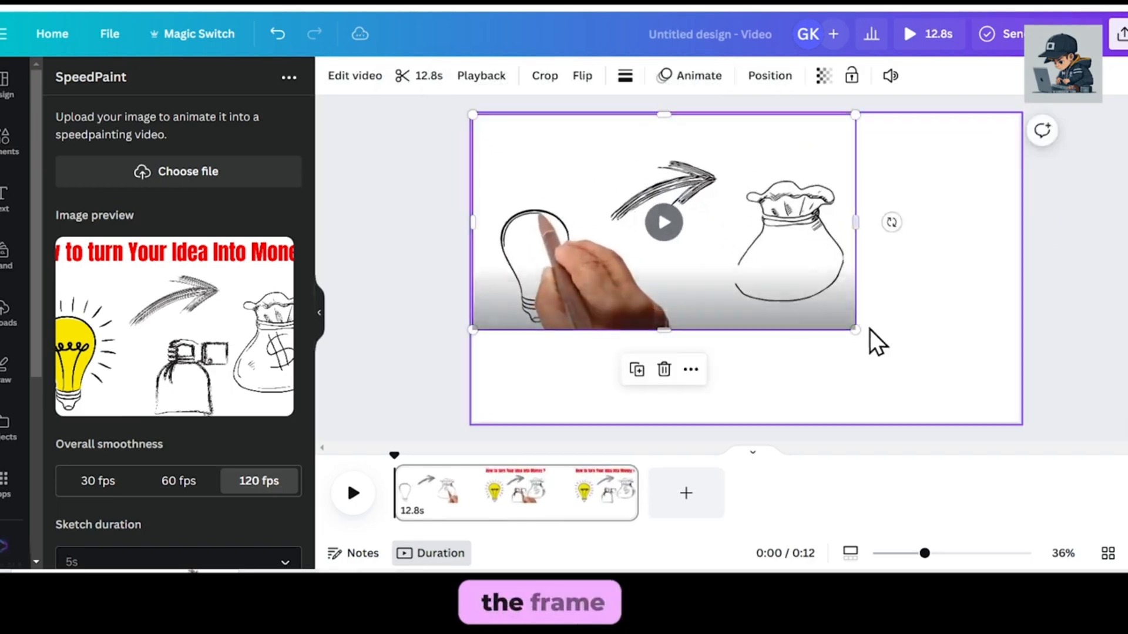
left_click_drag(855, 330, 1020, 422)
Preview the sketch animation and trim the end of its page in the timeline to 12.6s.
left_click(743, 272)
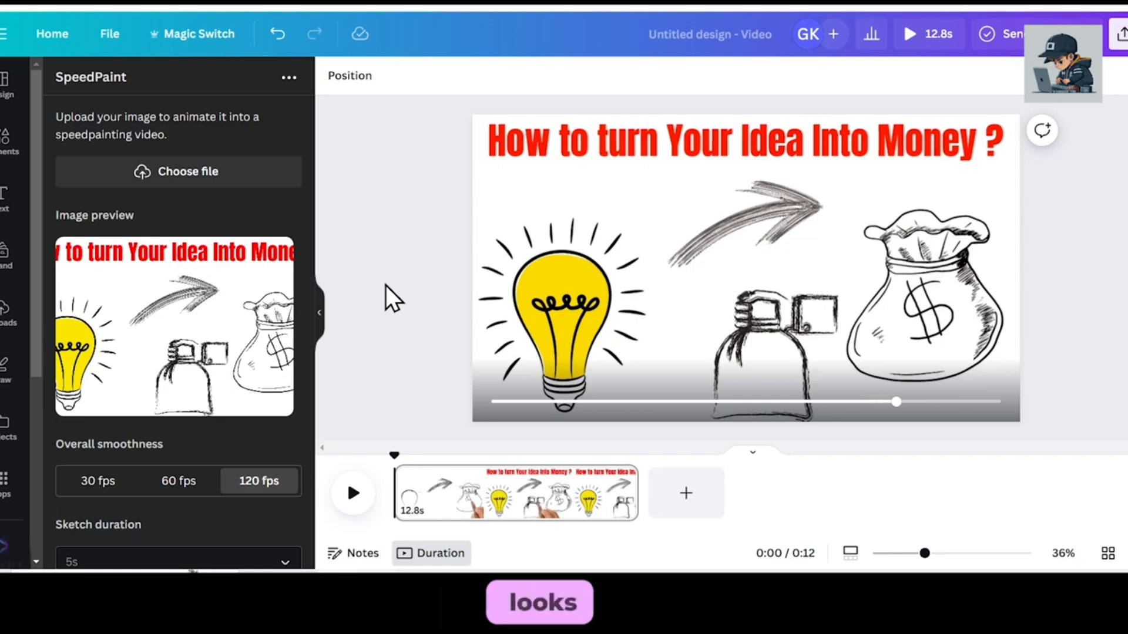
left_click(549, 494)
mouse_move(636, 493)
left_mouse_down()
mouse_move(615, 491)
mouse_move(632, 500)
left_mouse_up()
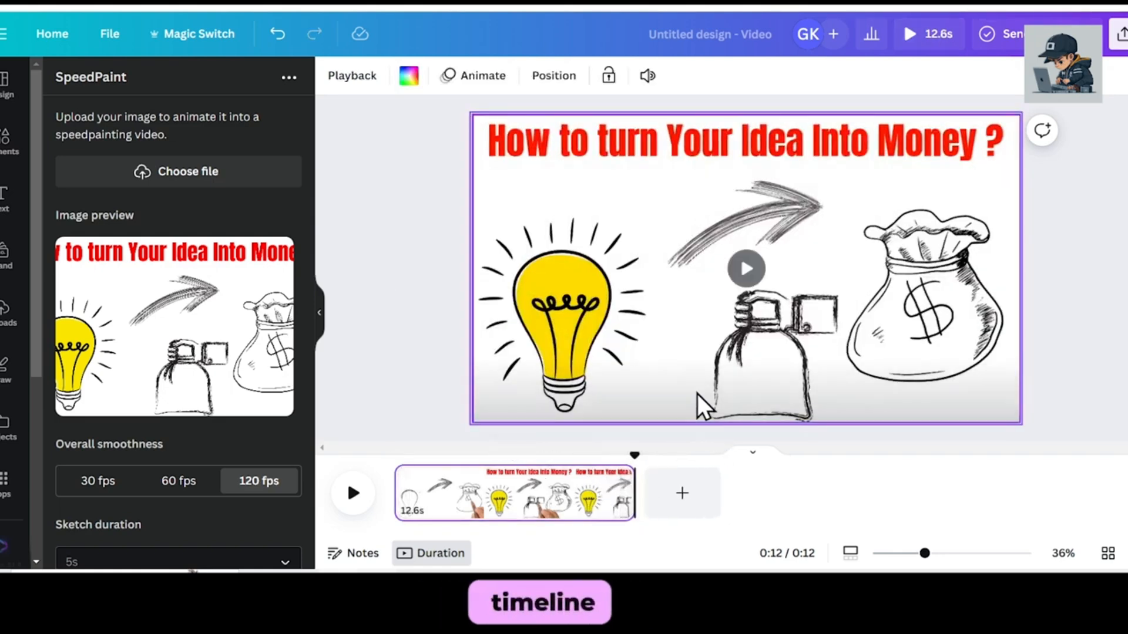
left_click(1049, 258)
Add a second page after the sketch animation and load the car sketch image into SpeedPaint.
left_click(685, 495)
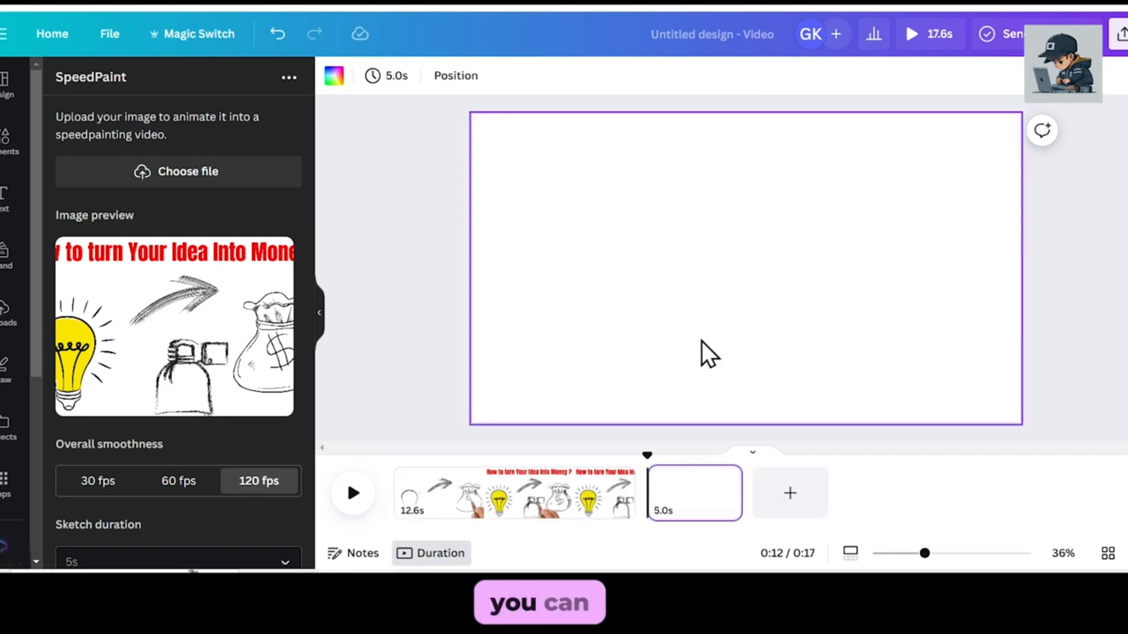
left_click(189, 174)
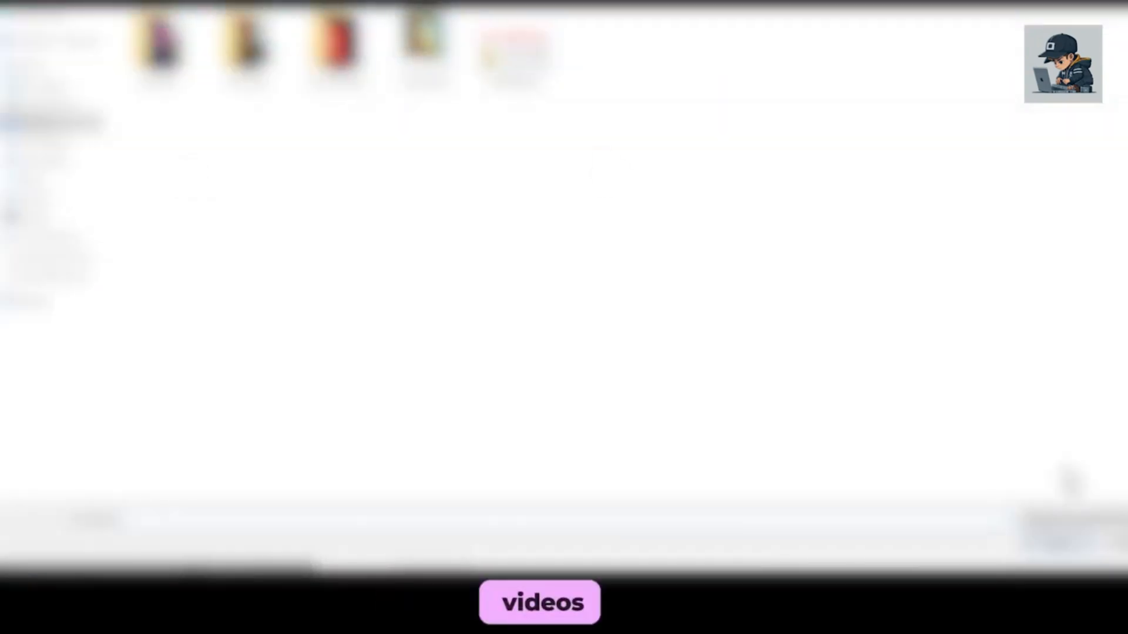
left_click(45, 160)
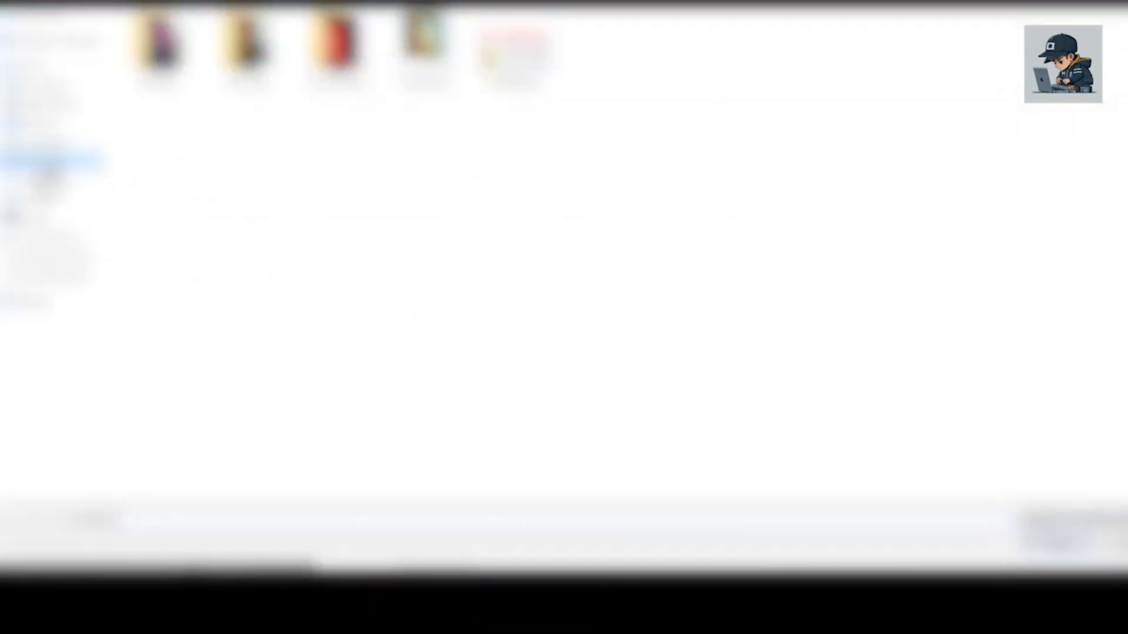
left_click(203, 305)
left_click(1060, 541)
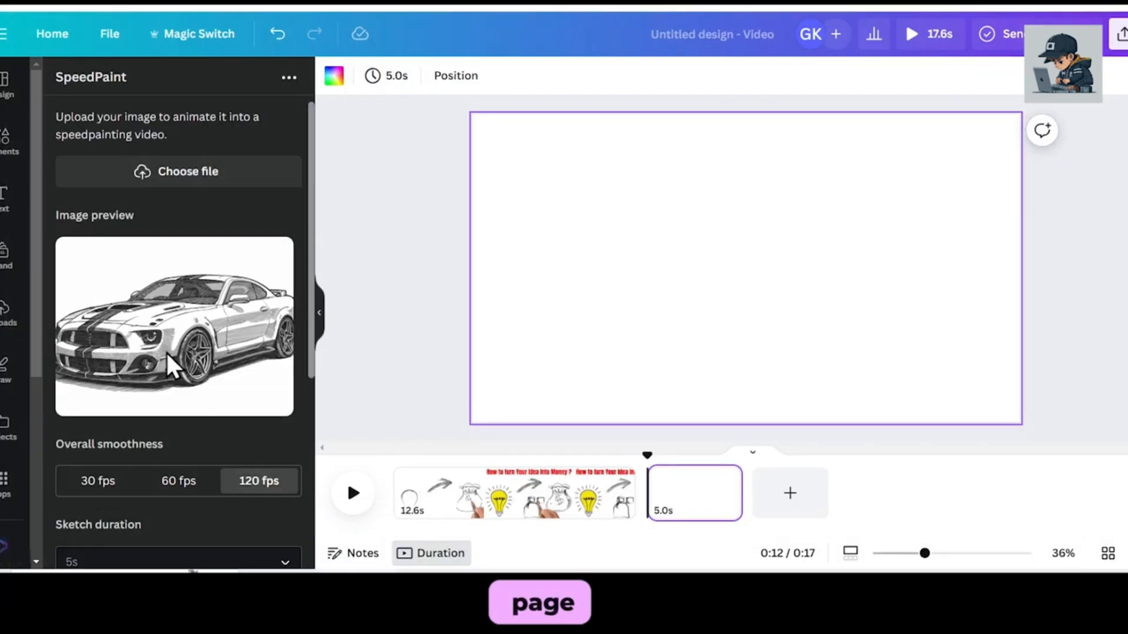
Animate the car image with a sketch duration of 3s and a color fill duration of 0s (no color fill).
scroll(171, 334, "down", 5)
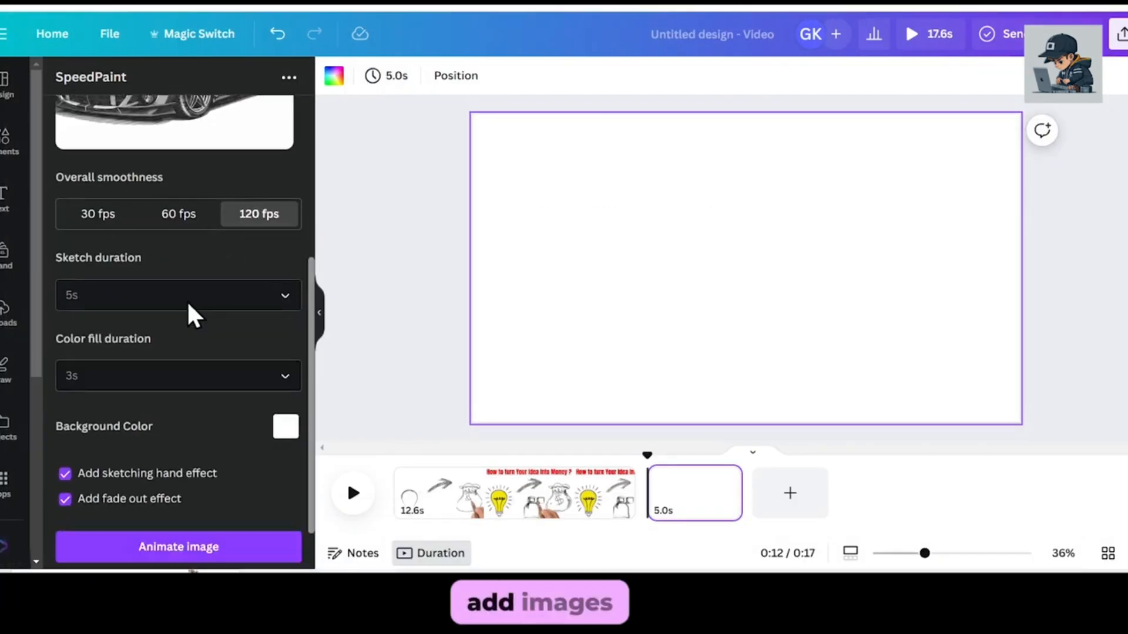
left_click(186, 297)
left_click(91, 321)
left_click(171, 325)
left_click(136, 354)
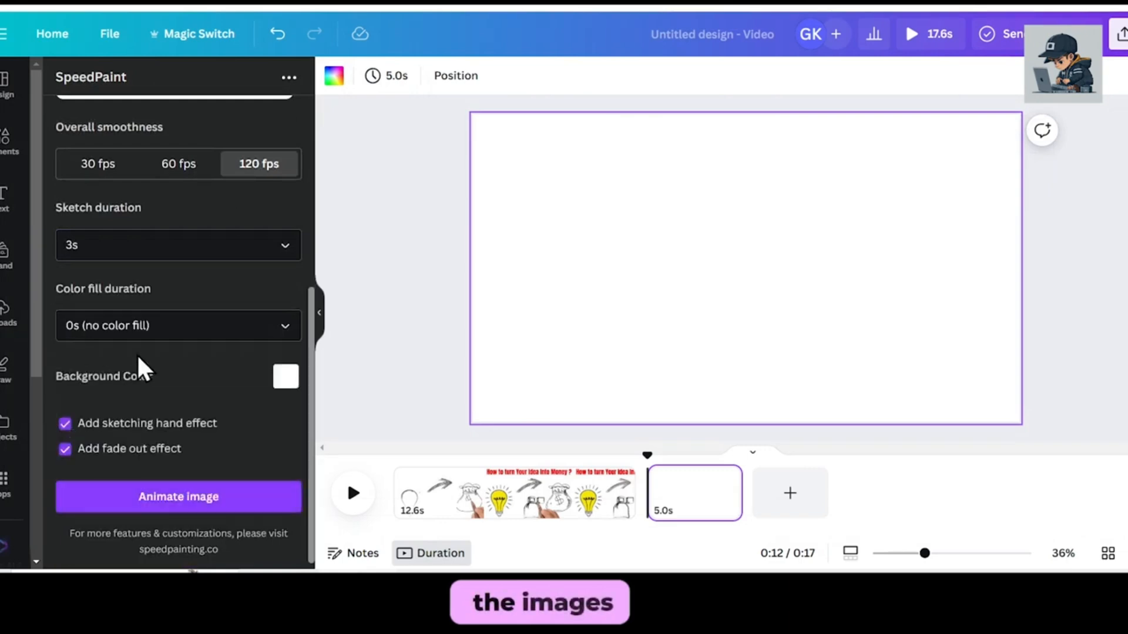
left_click(206, 498)
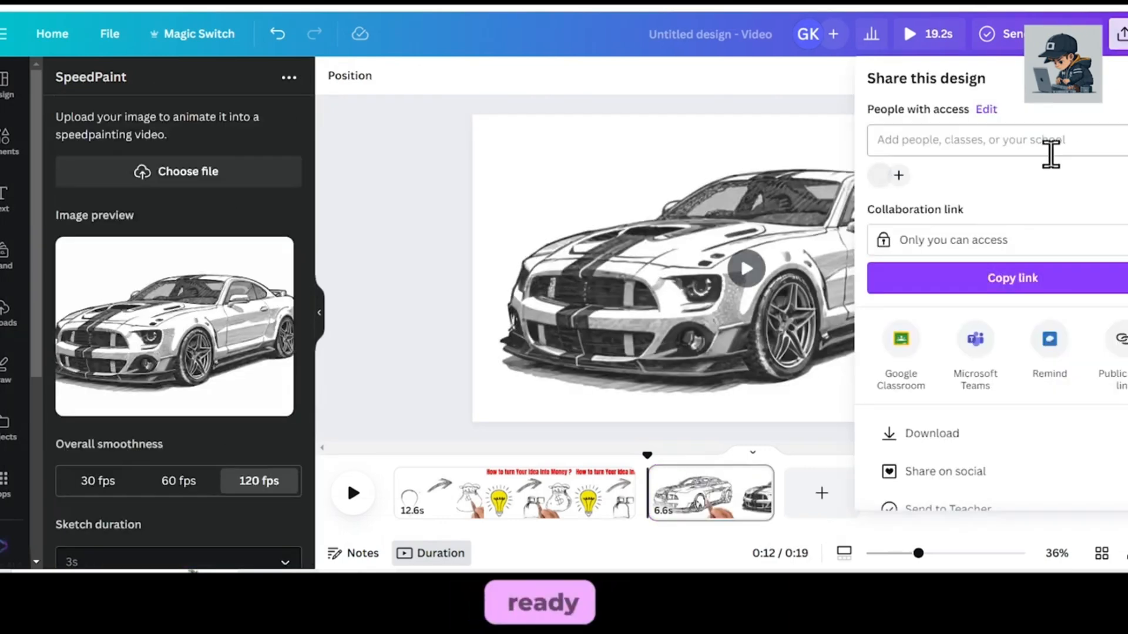
Open the download options for the two-page whiteboard animation.
left_click(928, 431)
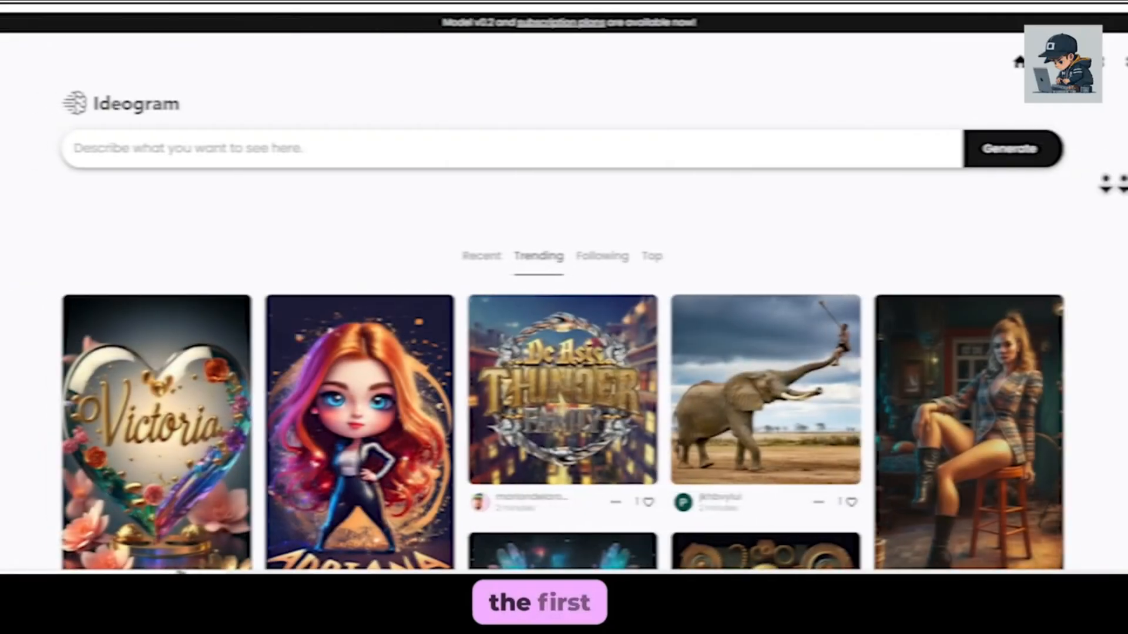
Browse the trending images and generate images from the prompt "money sketch" with a 16:10 ratio, model v0.2 and public visibility.
scroll(564, 328, "down", 13)
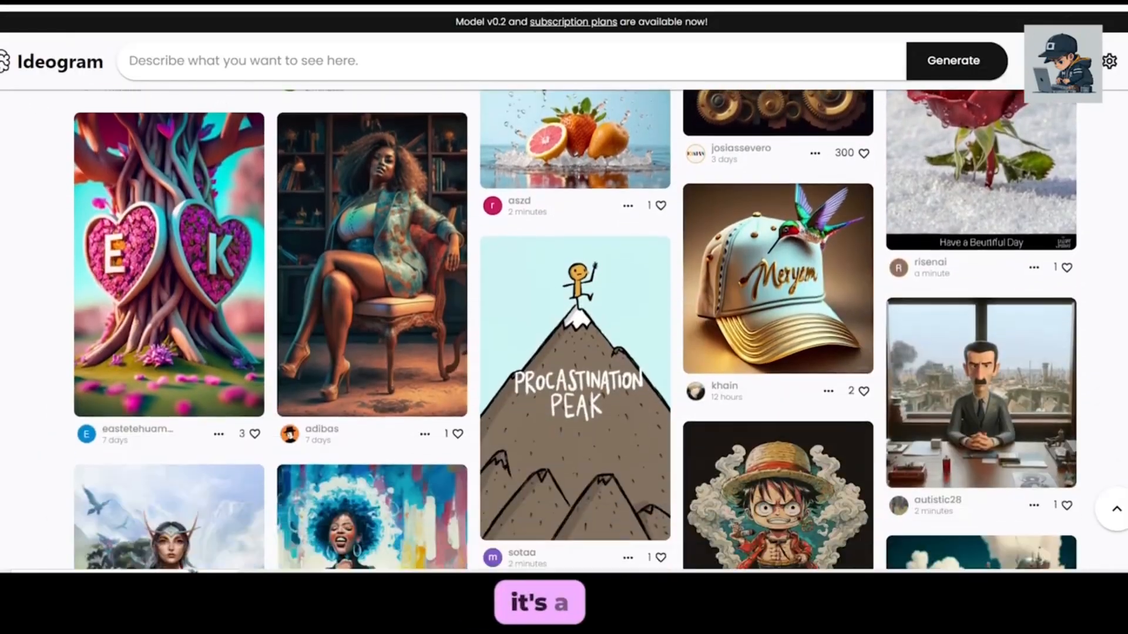
scroll(563, 329, "down", 2)
scroll(564, 329, "up", 15)
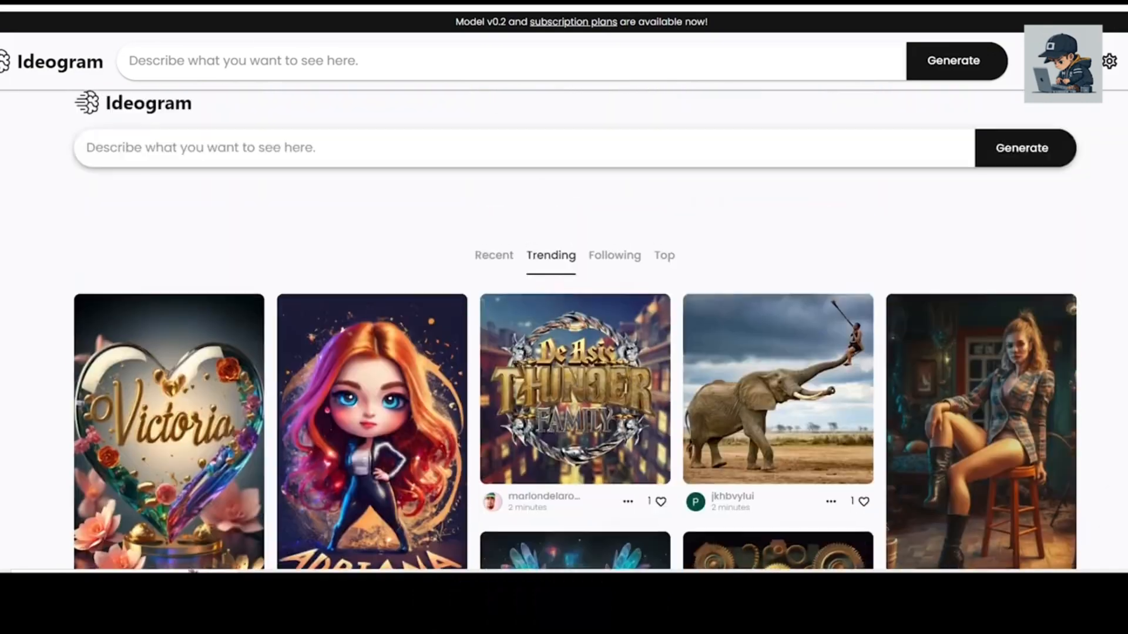
left_click(270, 150)
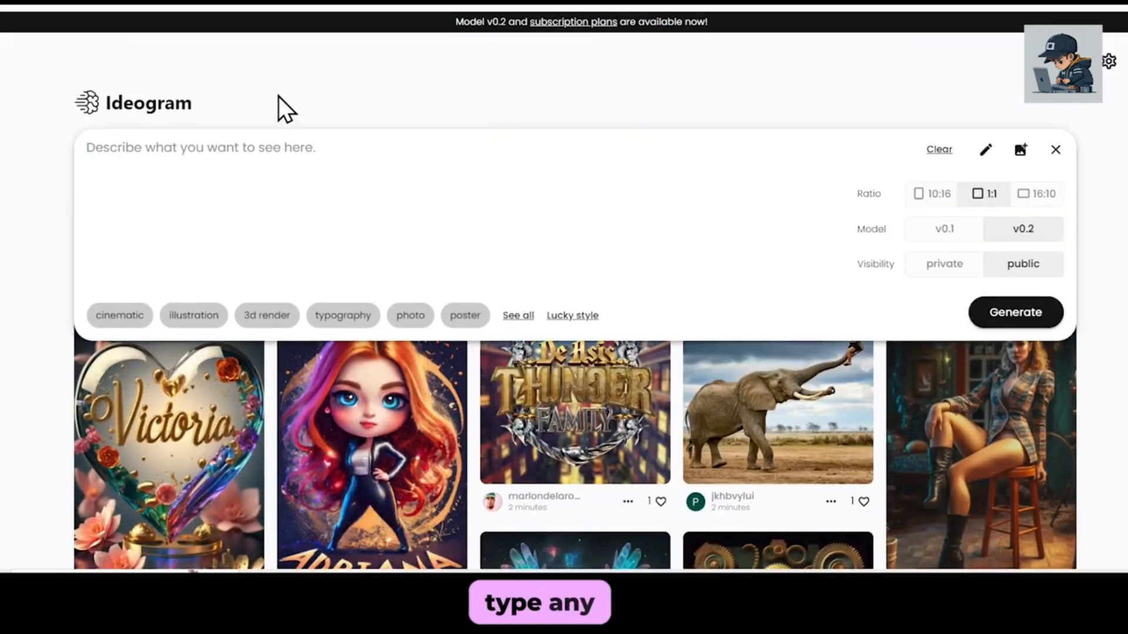
type("money sketch")
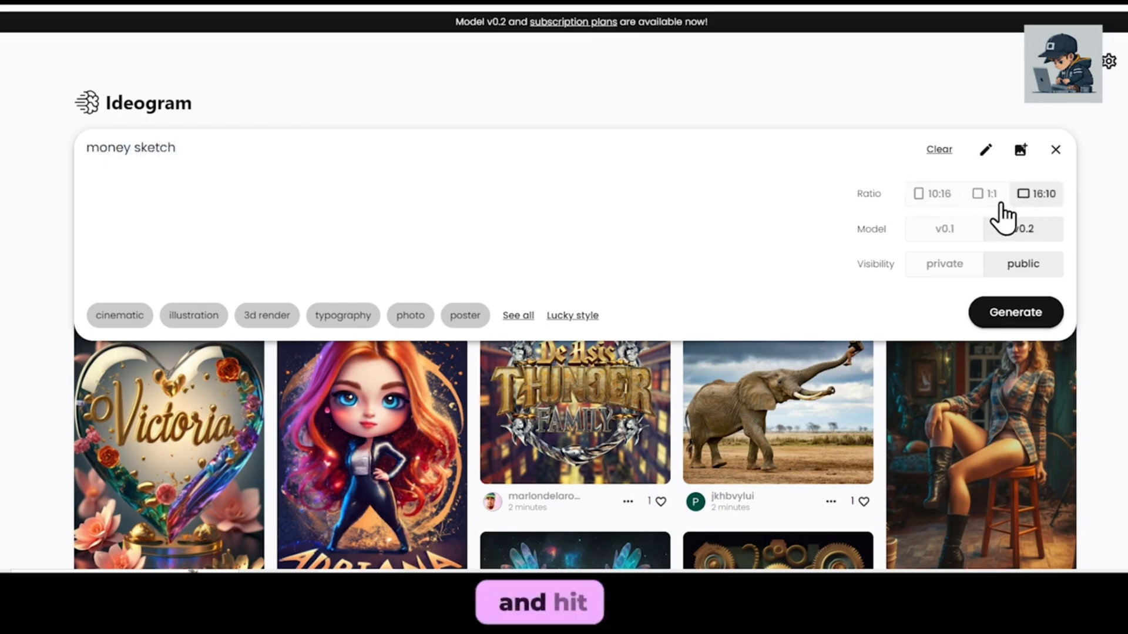
left_click(1029, 314)
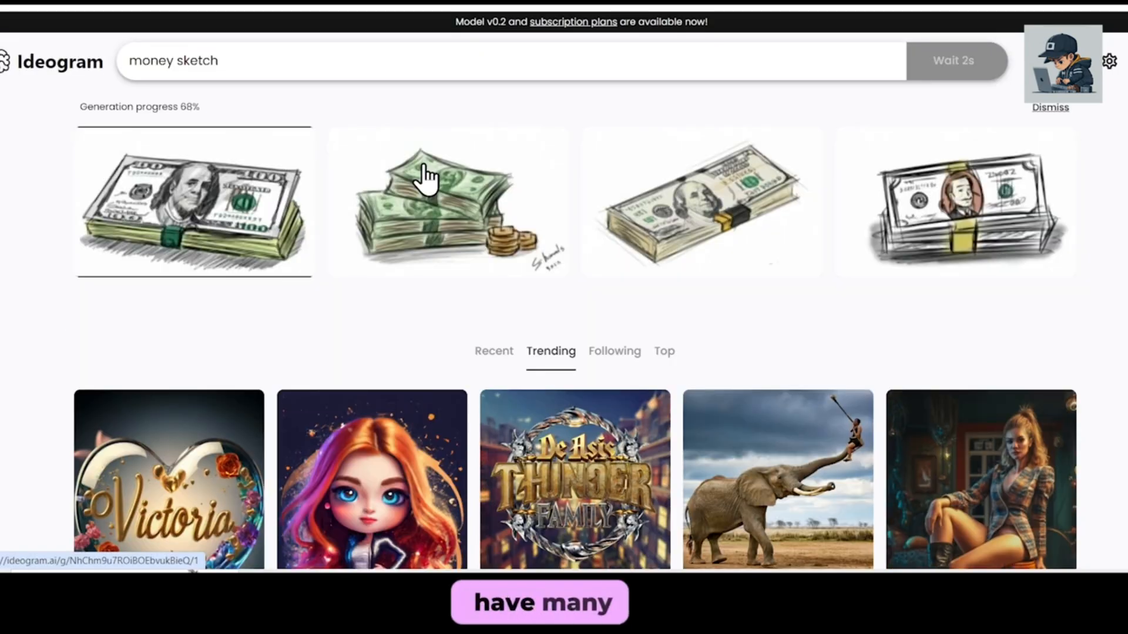
Open the generated money sketches and download the drawing of the bill stack with the yellow and black band.
left_click(473, 200)
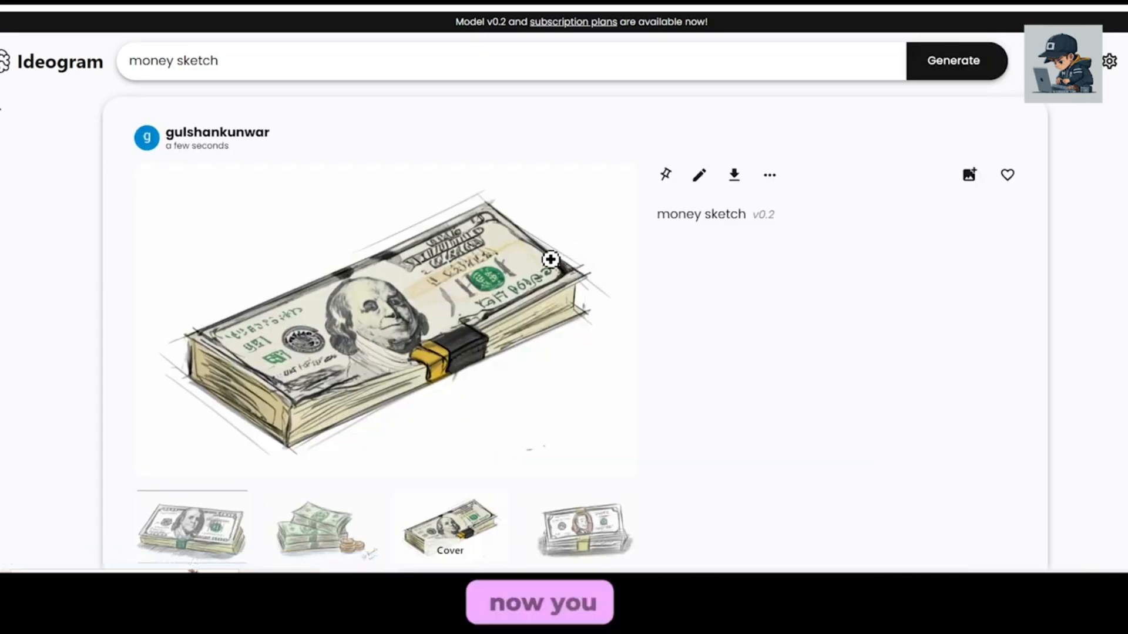
left_click(734, 179)
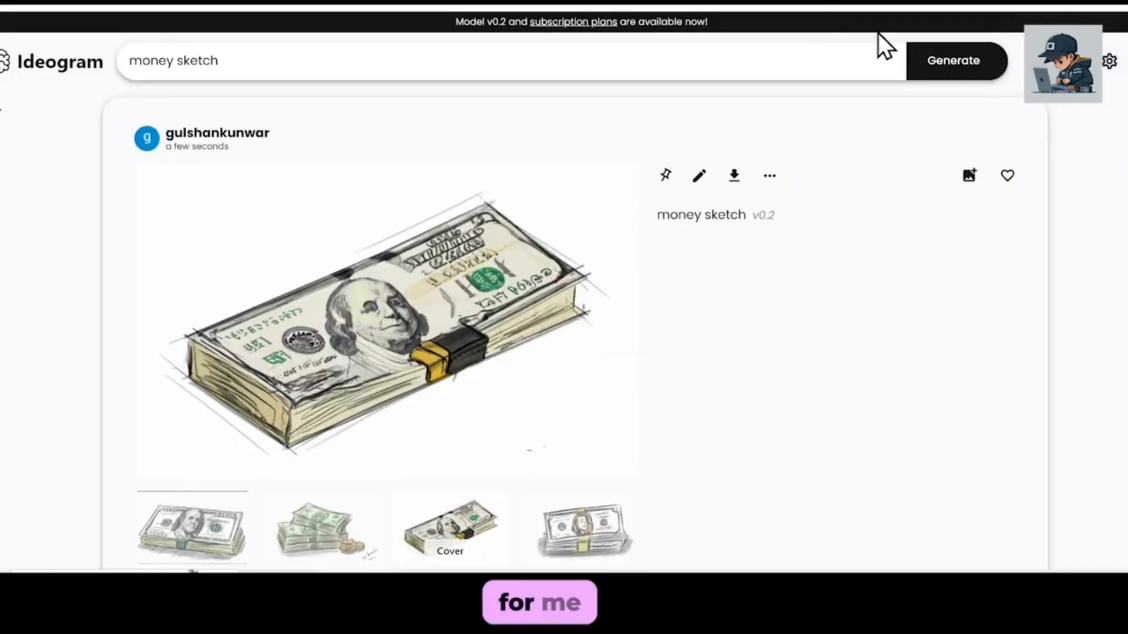
key("alt+Left")
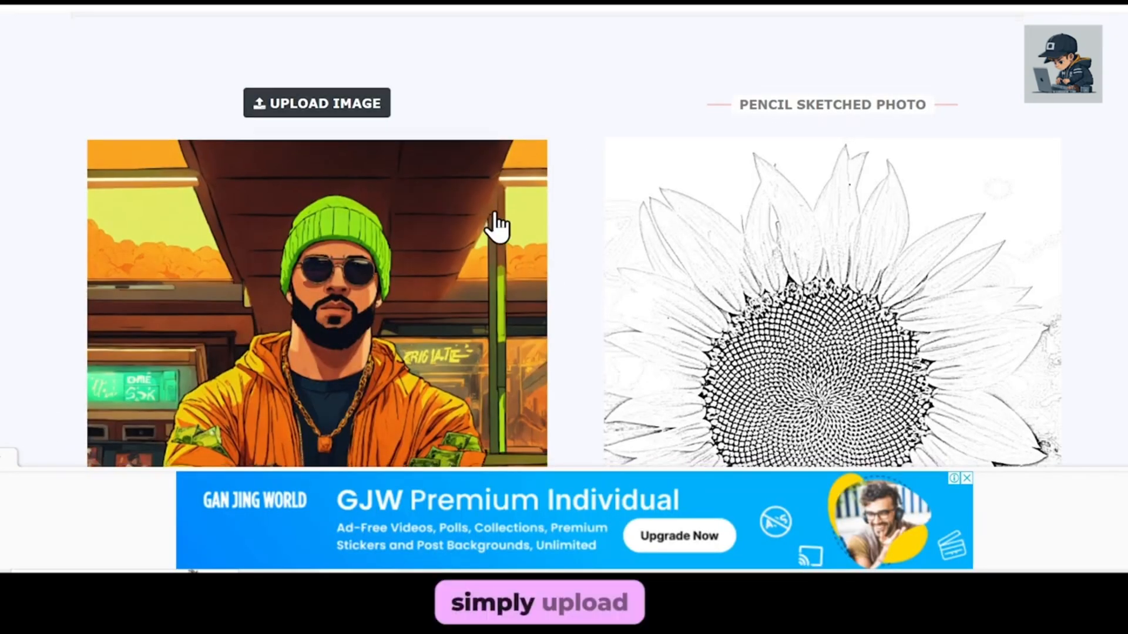
Convert the HD.jpg picture of the man in the orange jacket into a pencil sketch and download the result.
scroll(496, 226, "down", 5)
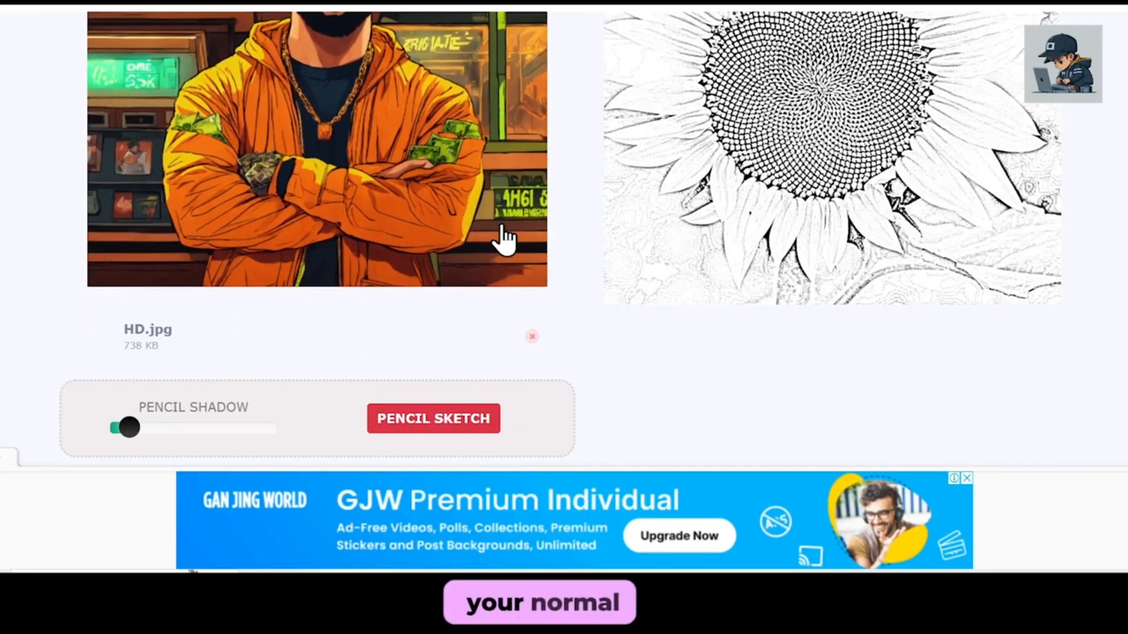
left_click(454, 428)
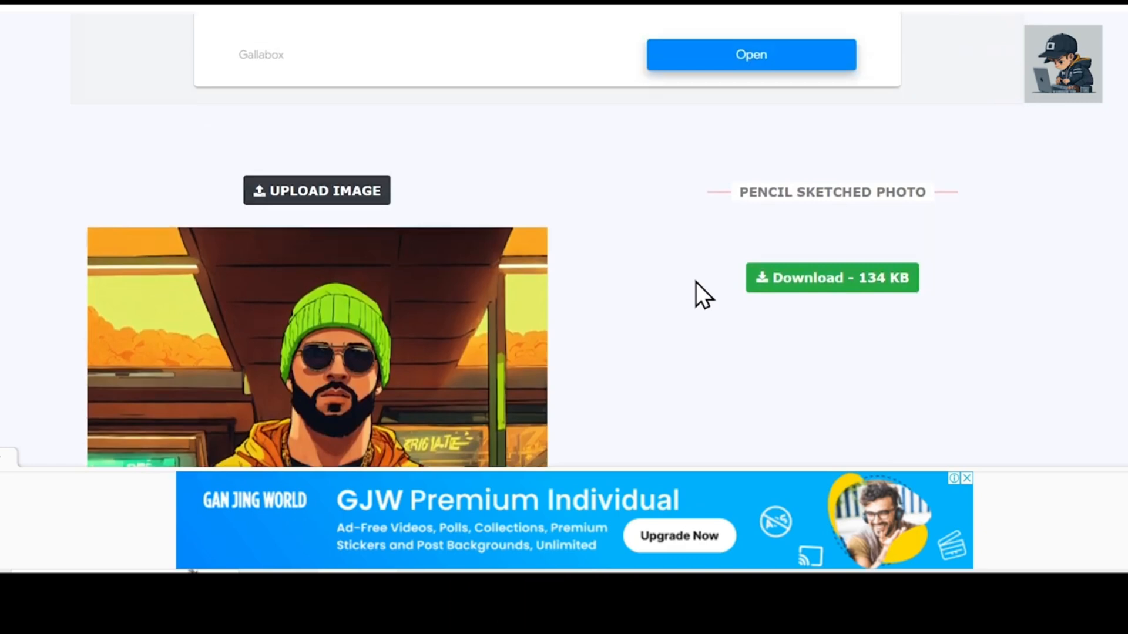
scroll(1105, 194, "down", 3)
scroll(838, 398, "down", 5)
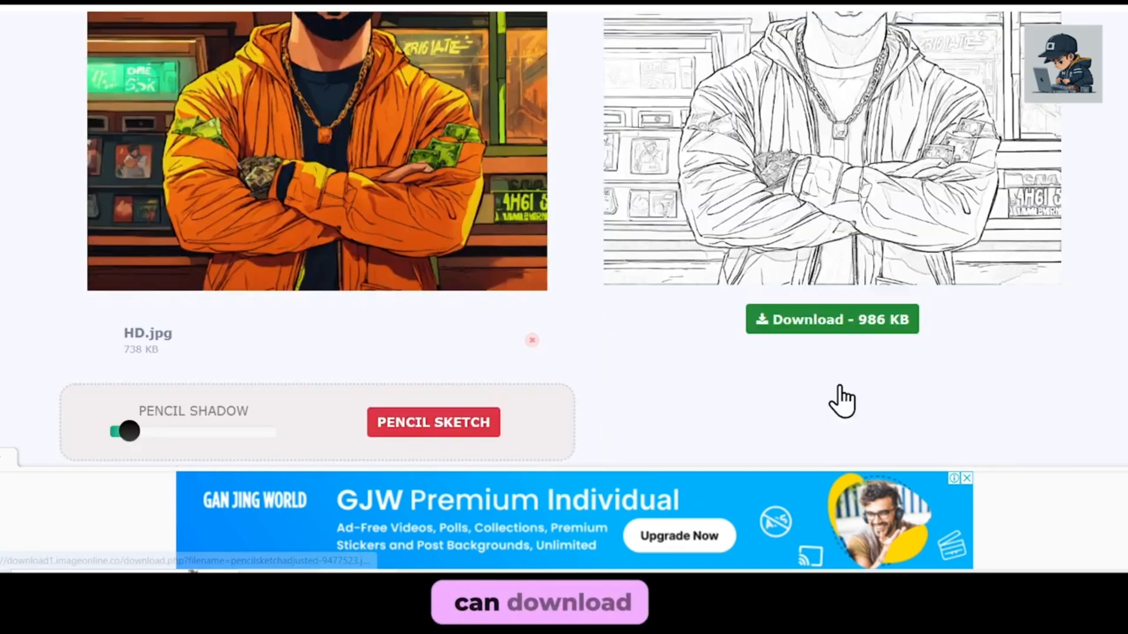
left_click(832, 319)
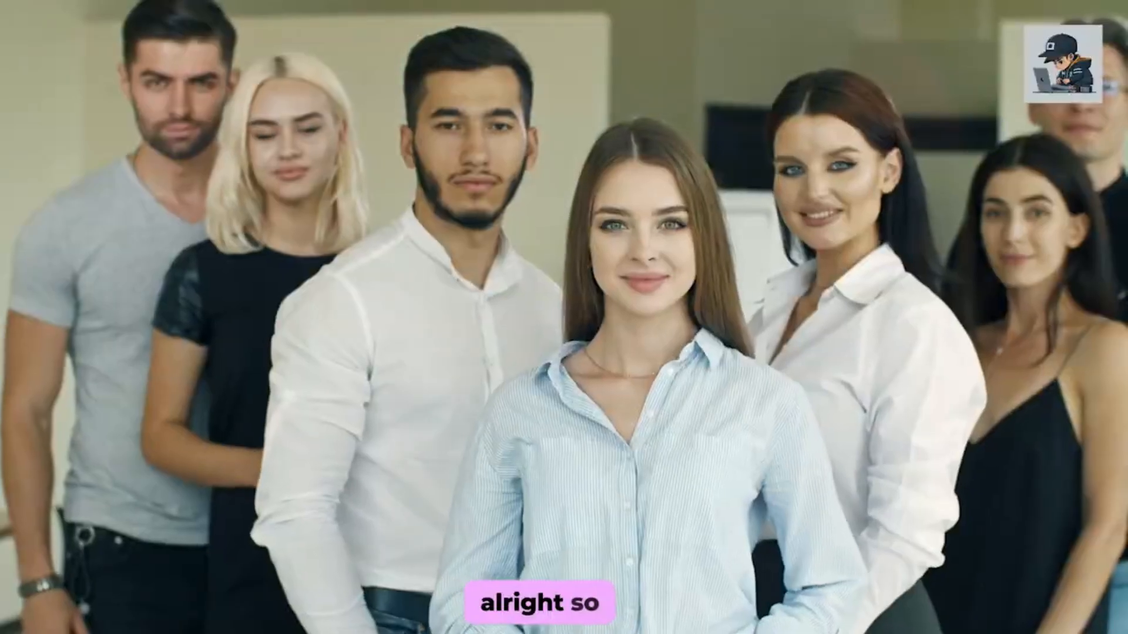